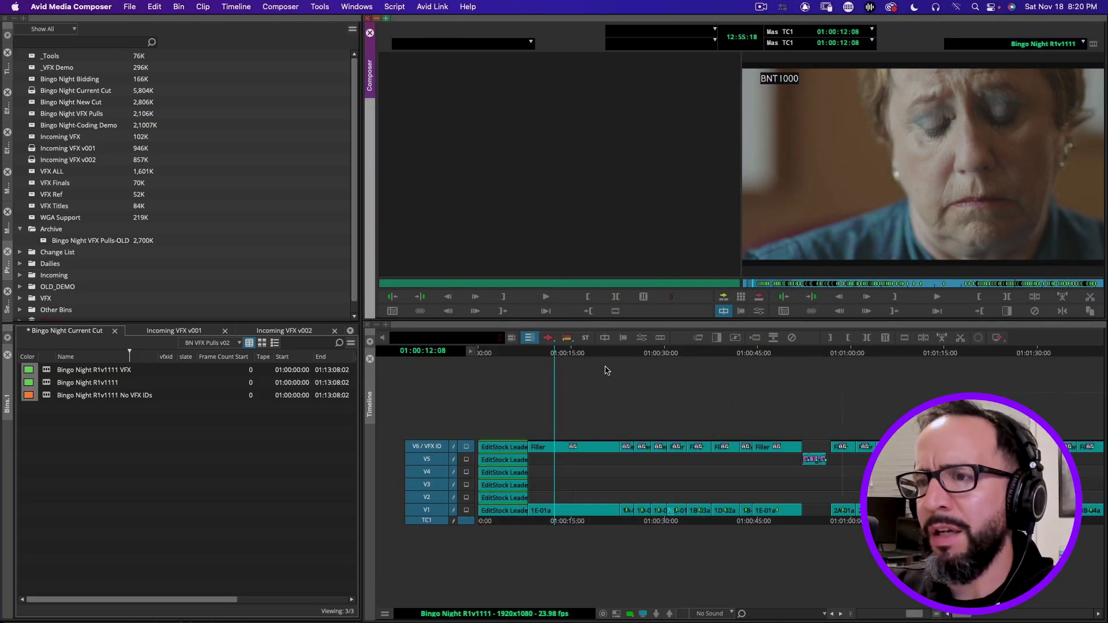
Export the SubCap effect's caption data as Subcap.txt into the EDL Importer Demo folder
key(super+8)
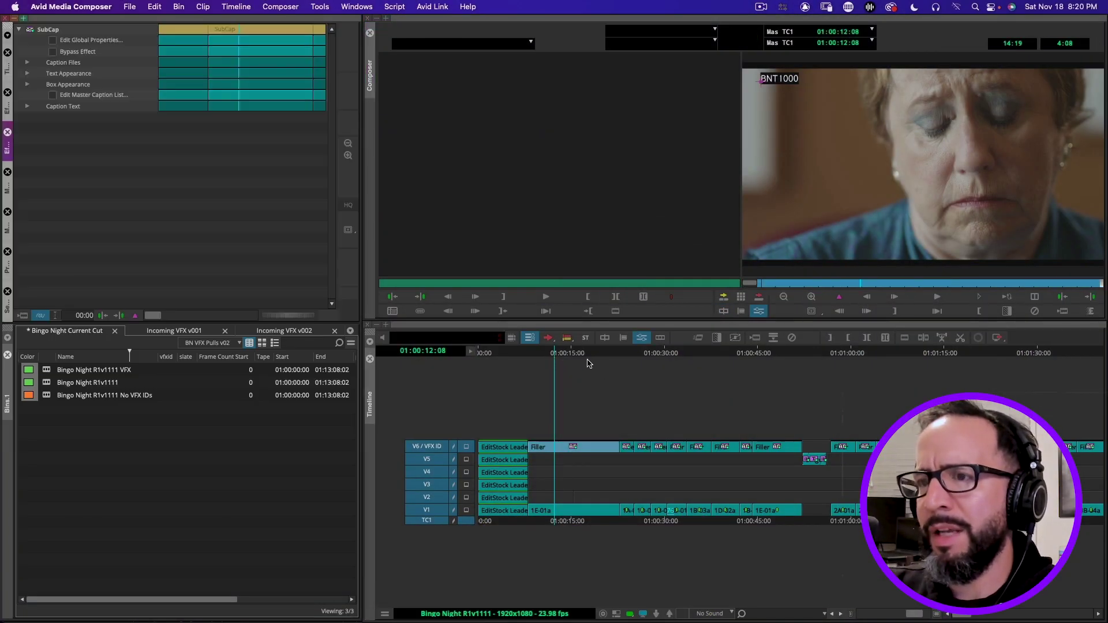
click(27, 62)
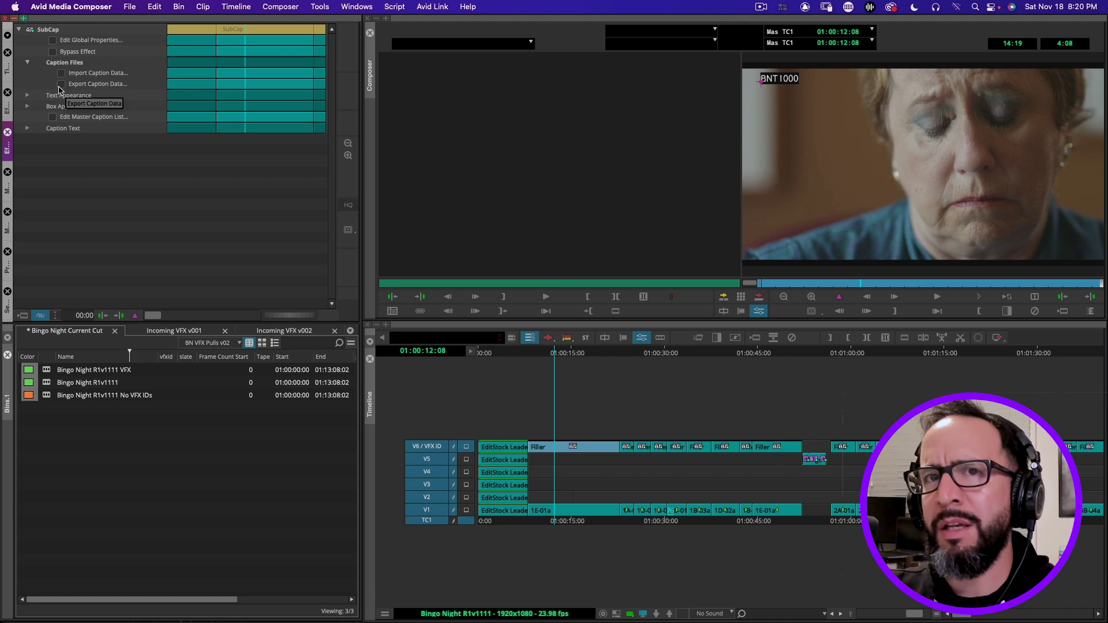
click(62, 84)
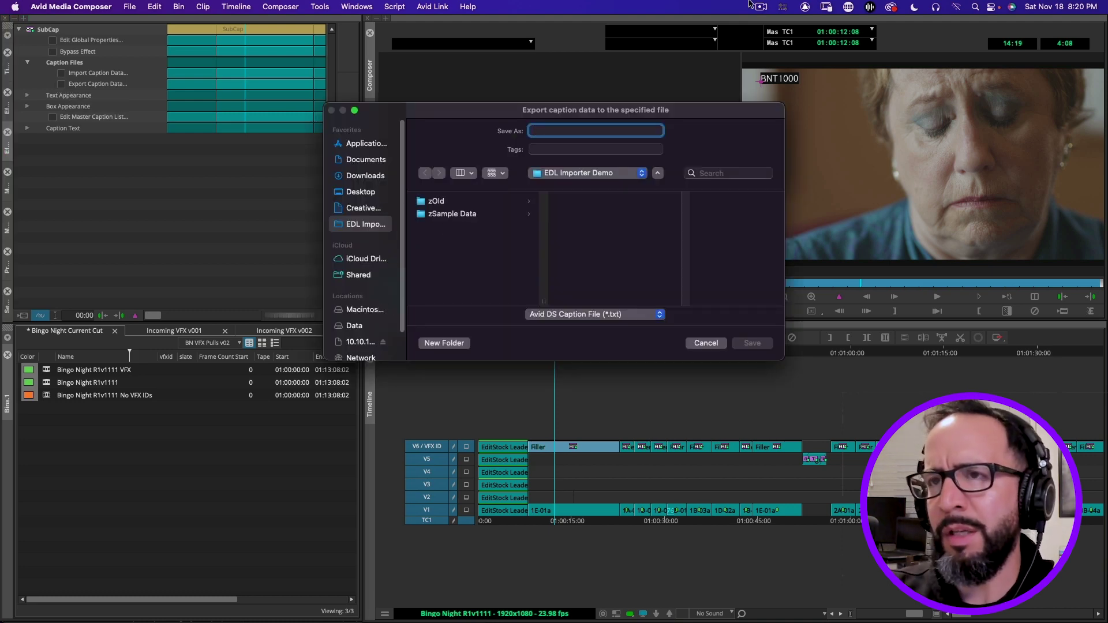
text(Subcap.txt)
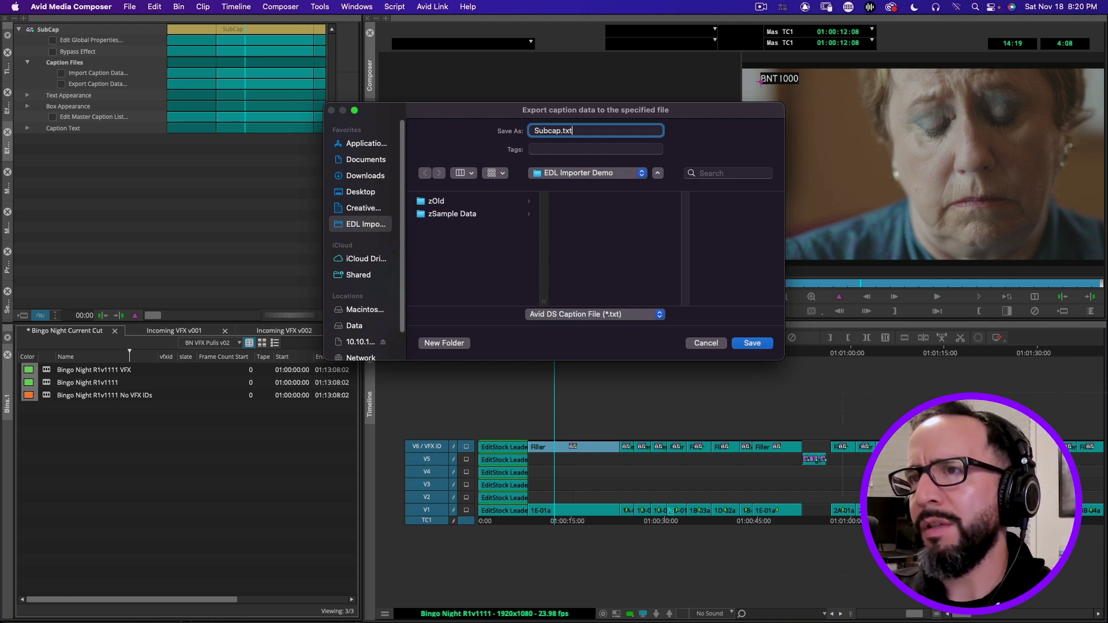
key(Return)
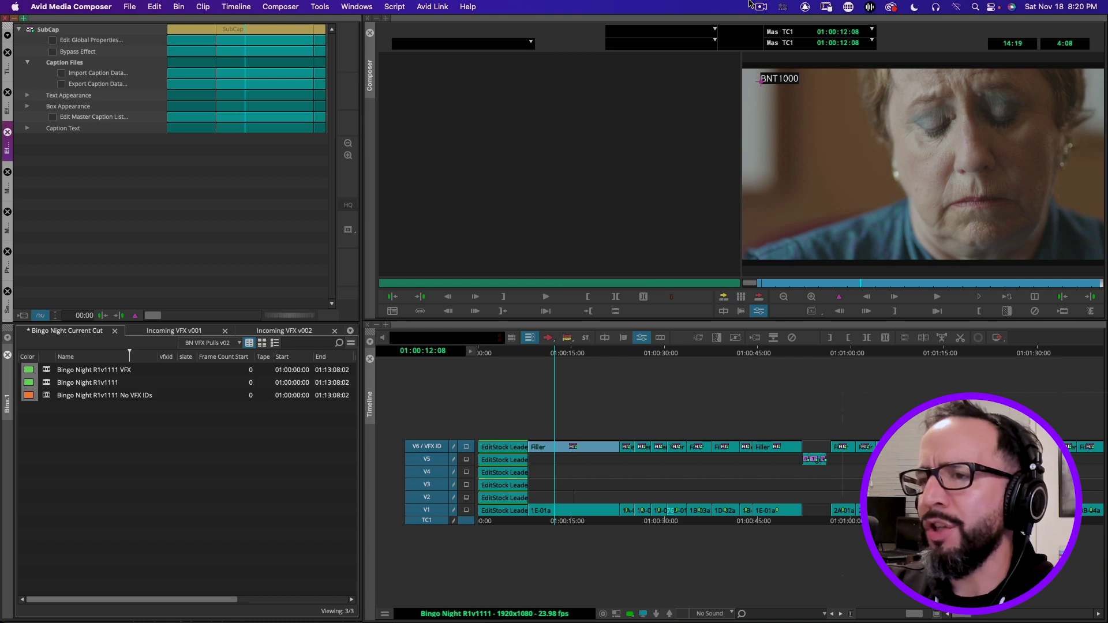
Deselect all tracks except V2 and jump to shot BNT1010 at 01:00:23:23
click(569, 352)
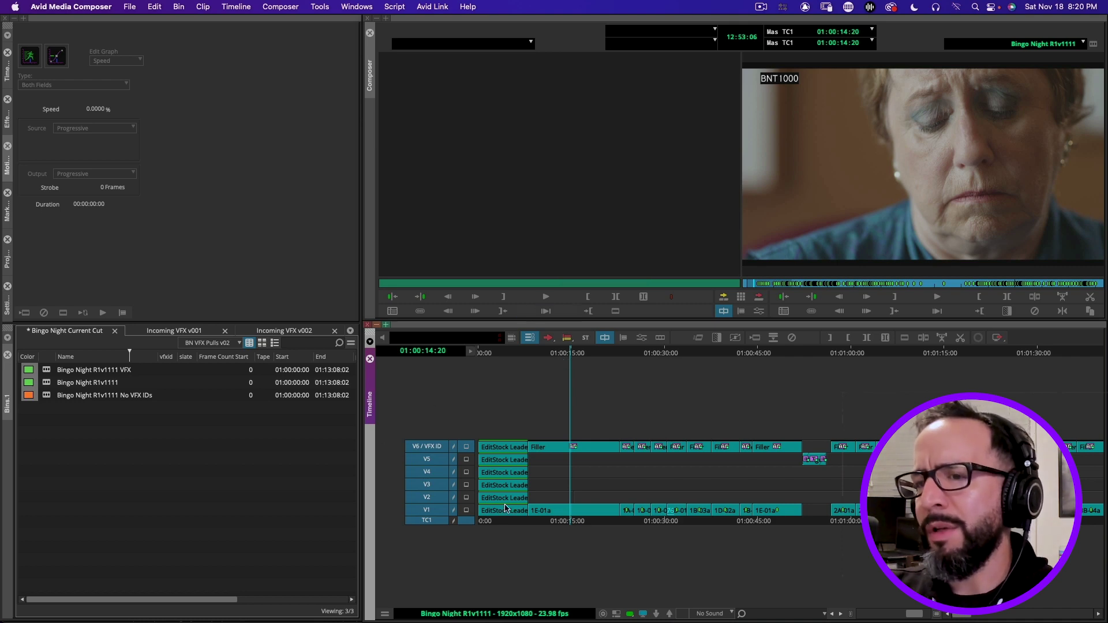
key(super+shift+a)
click(439, 498)
key(space)
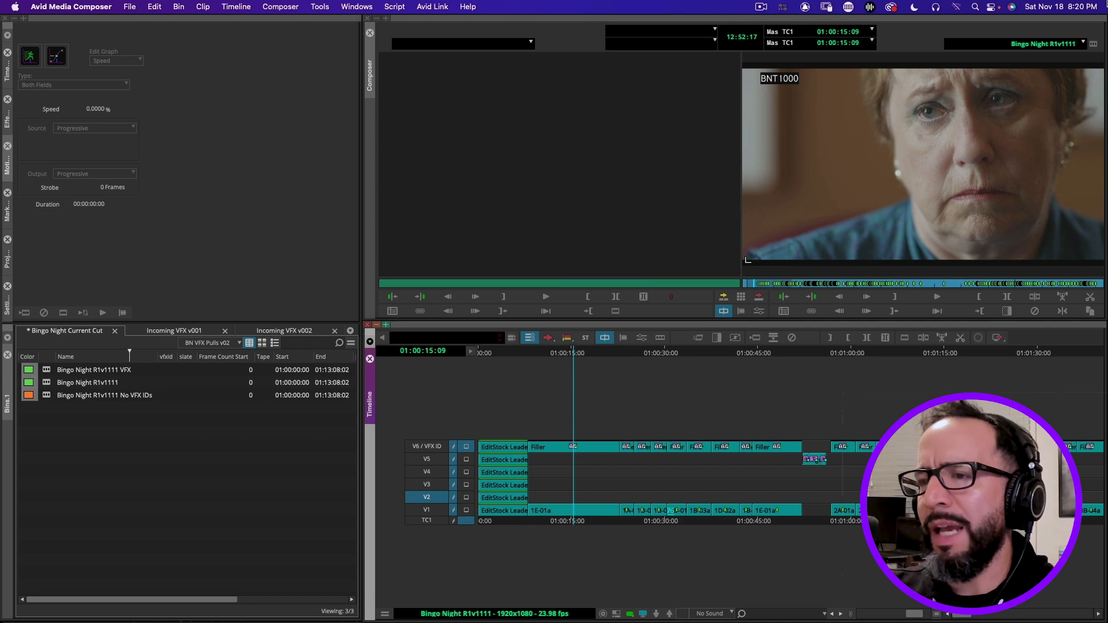
key(s)
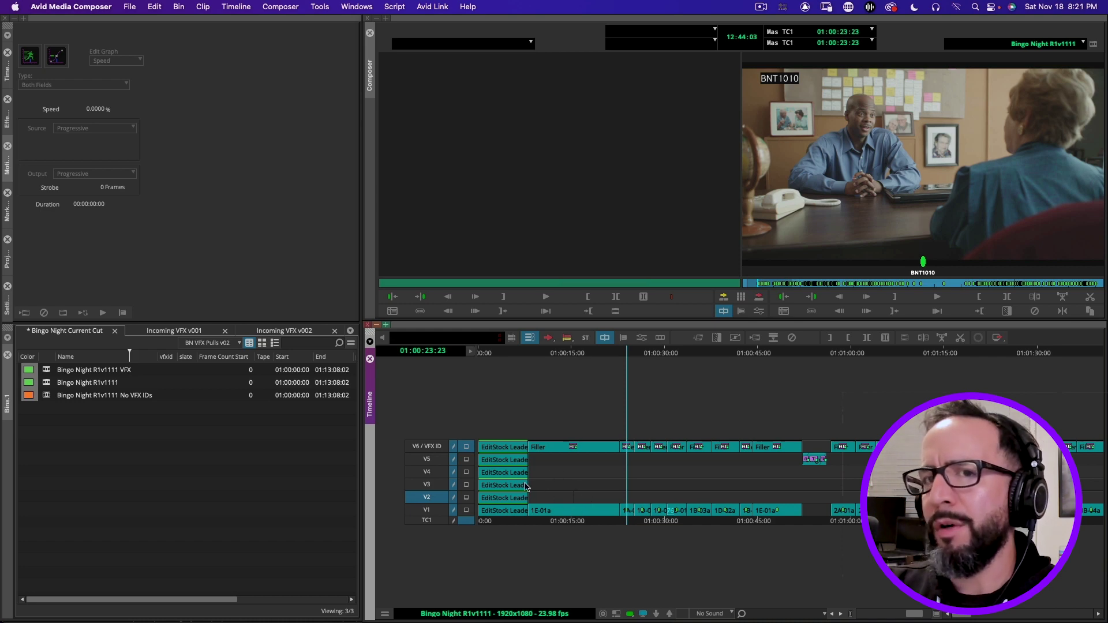
Export all markers from the Markers tool as Bingo Night R1v1111.txt in EDL Importer Demo
click(6, 215)
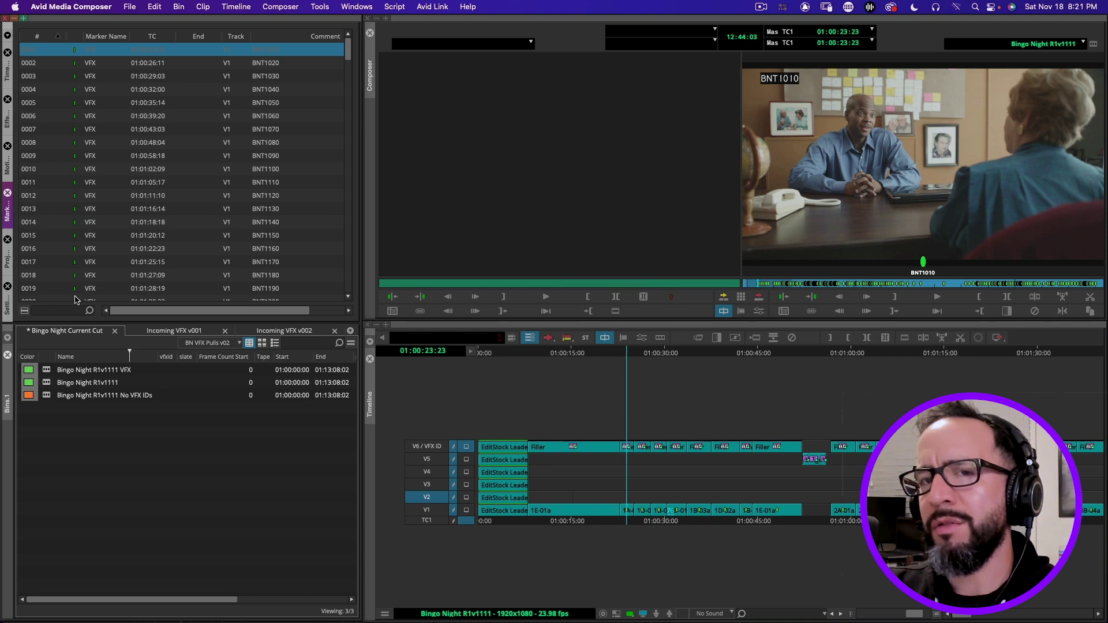
click(25, 311)
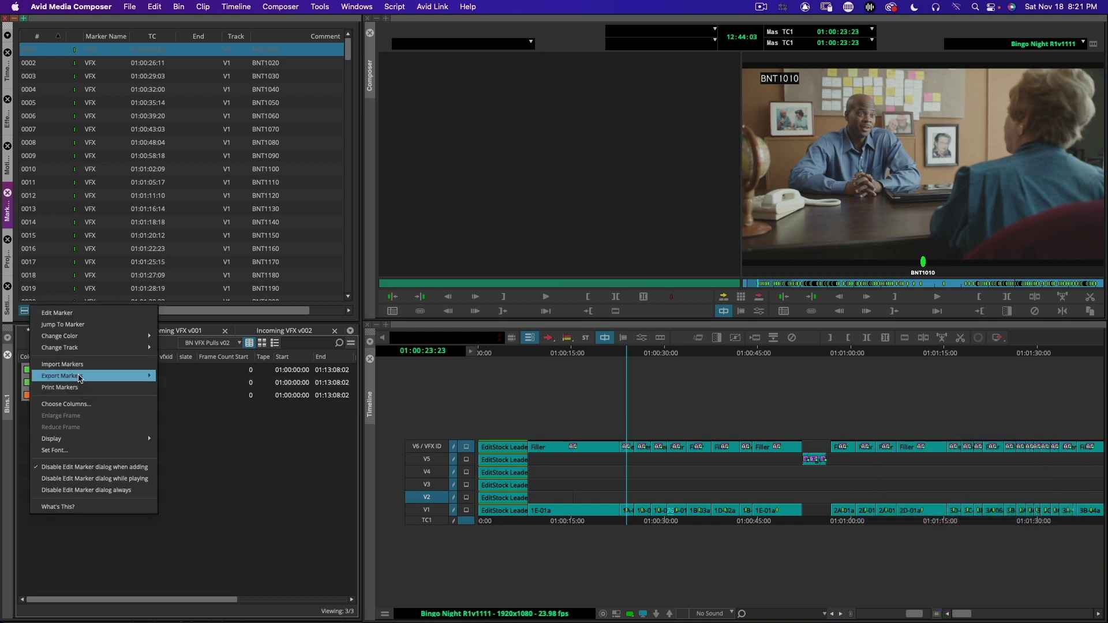
mouse_move(80, 376)
click(171, 379)
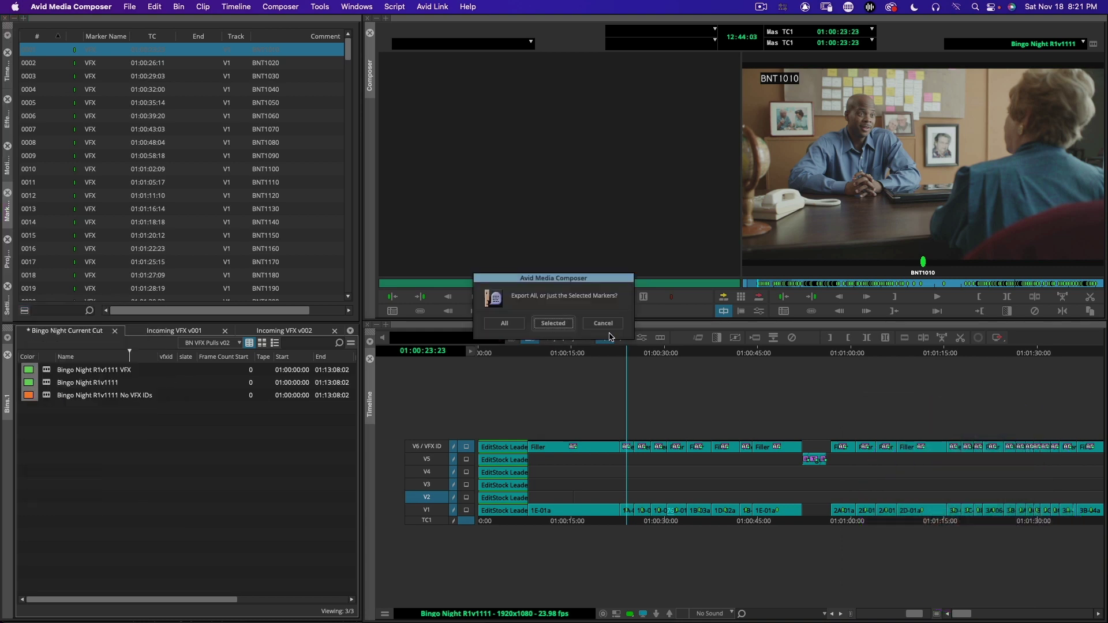
click(515, 325)
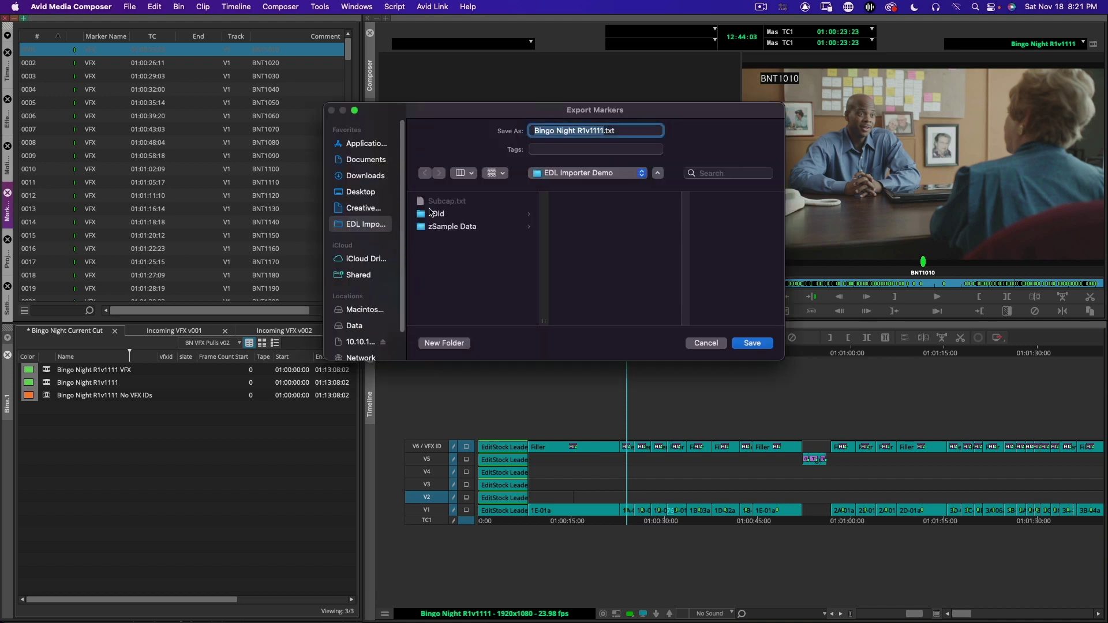
click(479, 289)
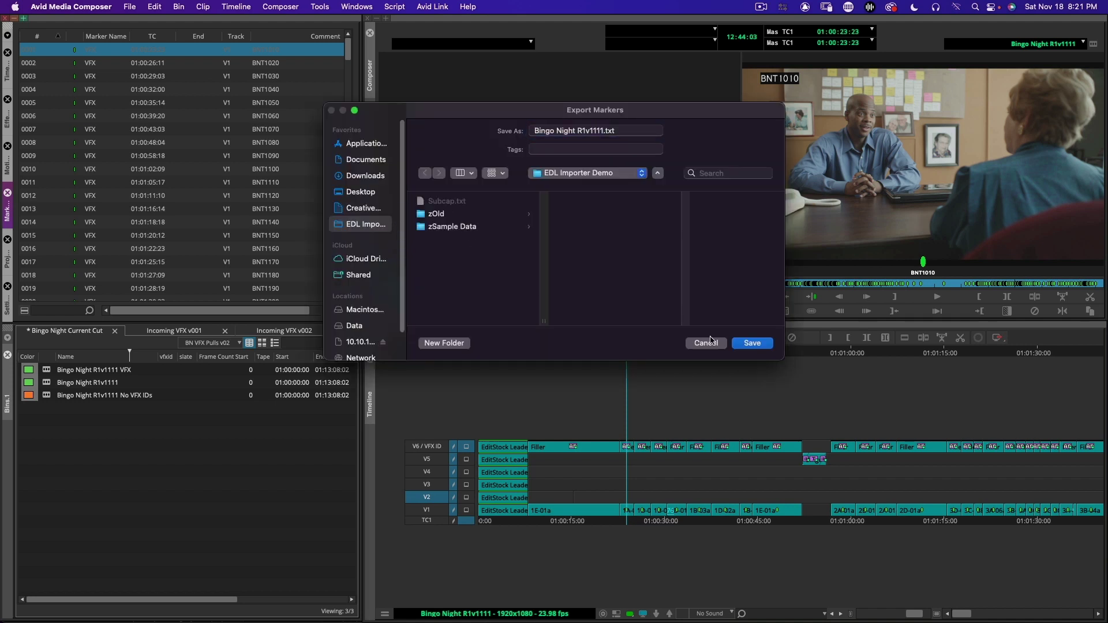
click(603, 129)
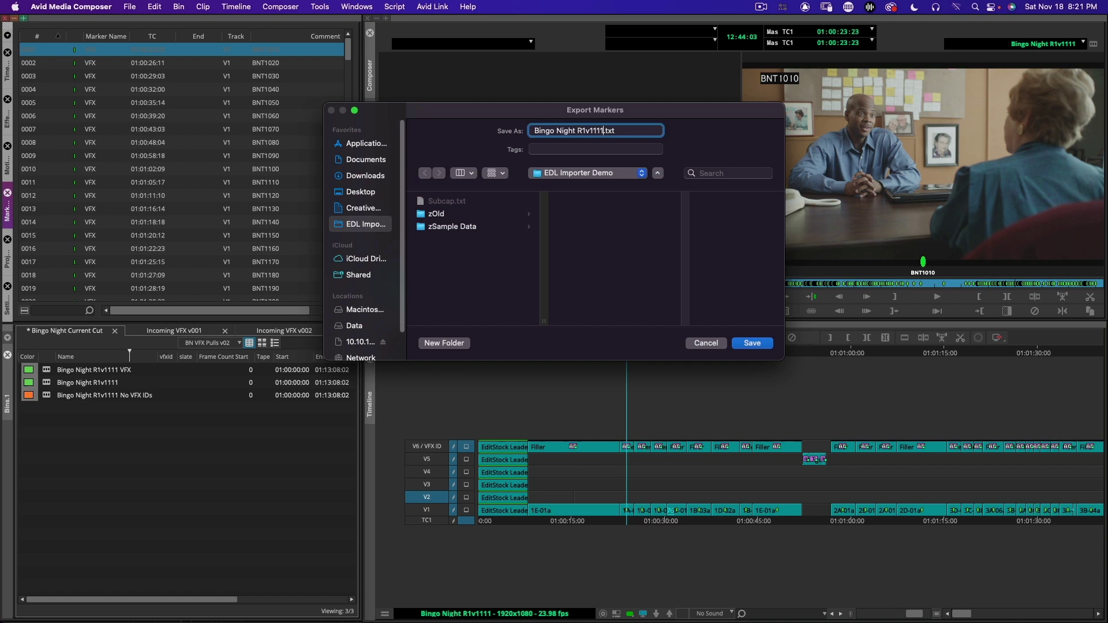
key(Return)
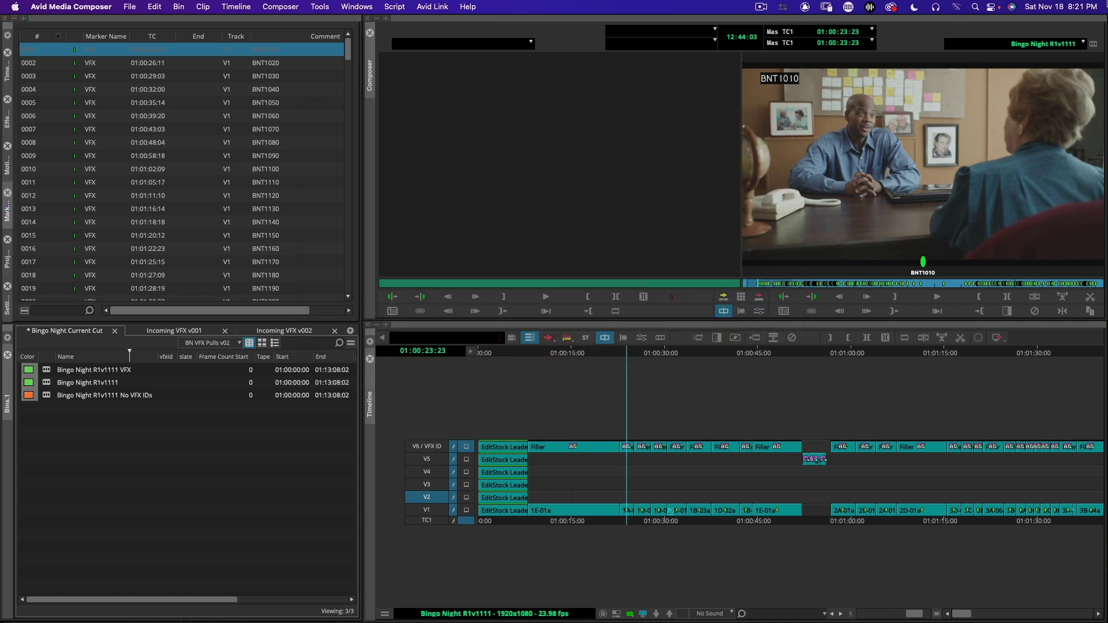
In Finder, open zSample Data/BNT_Database_Import.txt from the EDL Importer Demo folder in BBEdit
key(super+Tab)
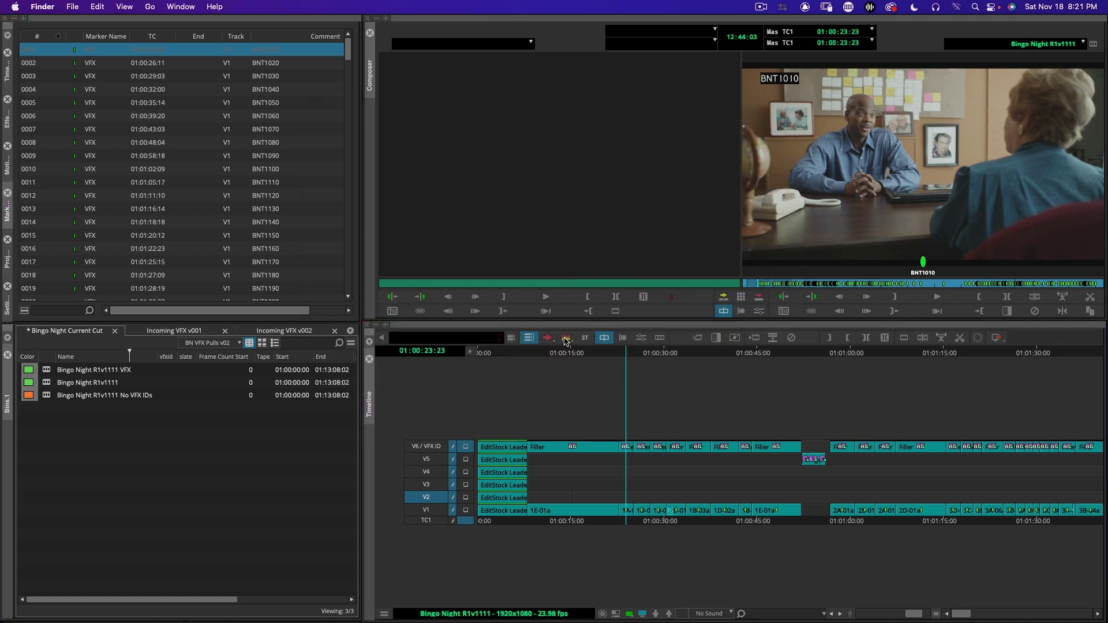
key(super+n)
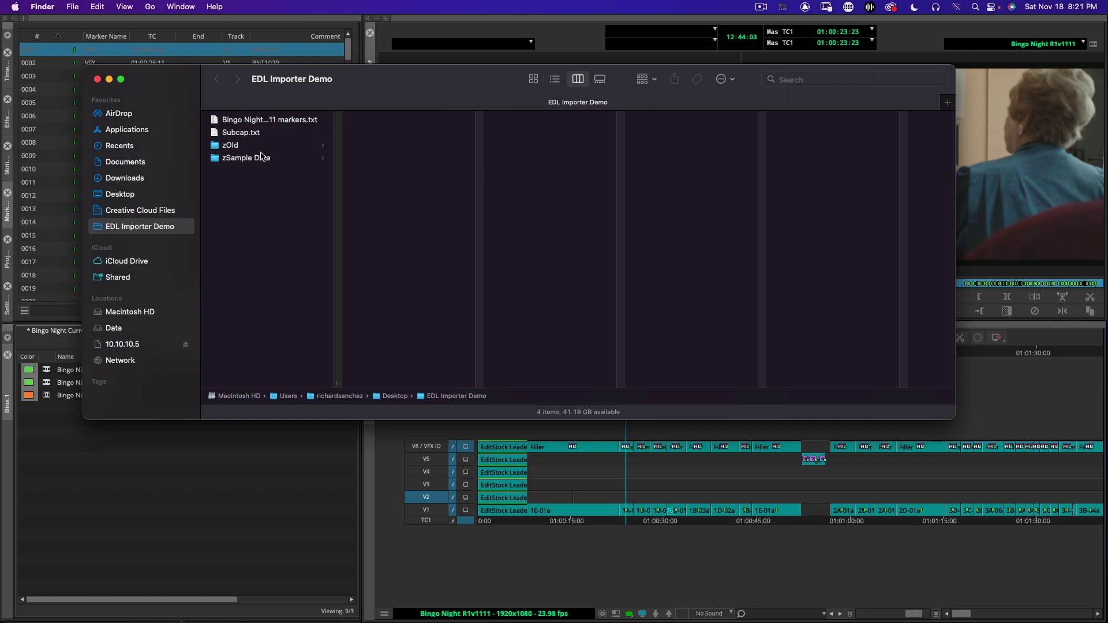
click(261, 157)
click(414, 133)
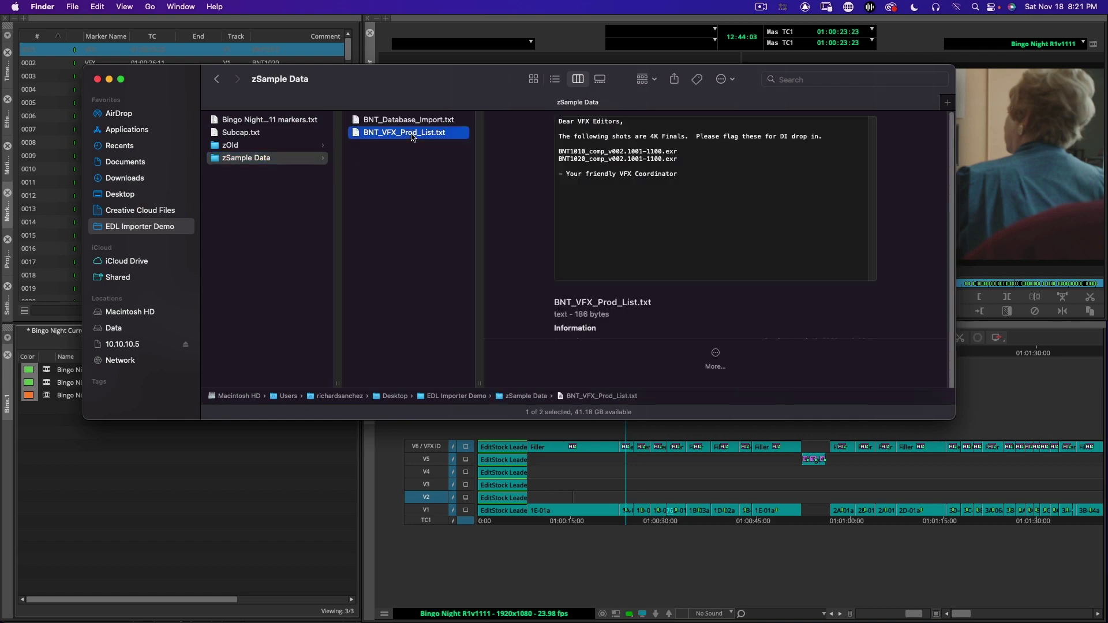
click(394, 120)
double_click(395, 120)
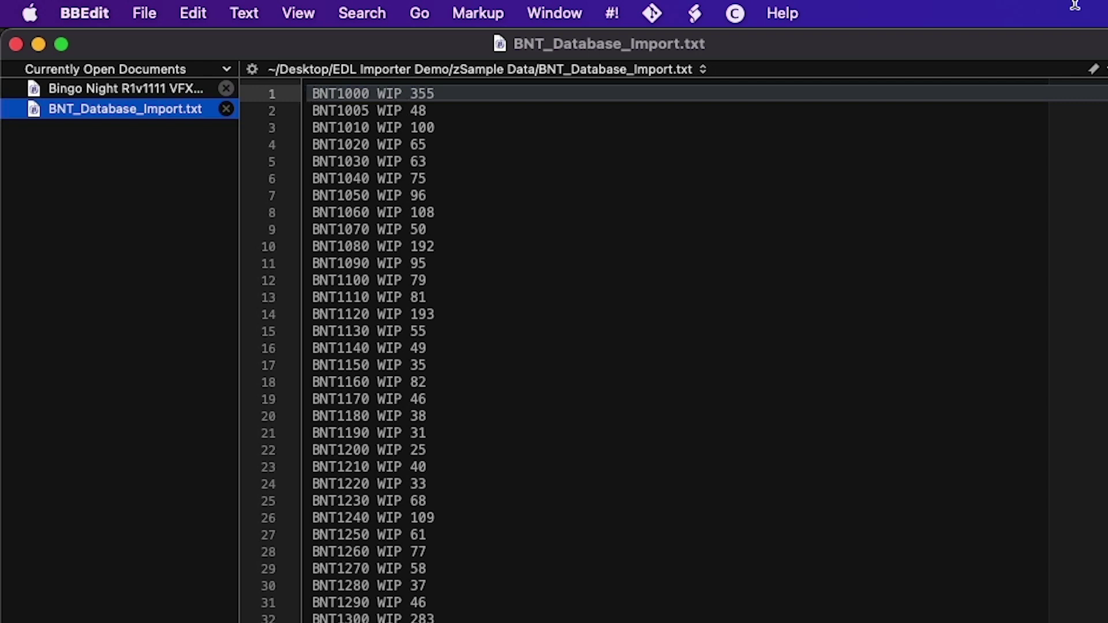
Close BNT_Database_Import.txt in BBEdit and the zSample Data Finder window
click(611, 213)
key(super+w)
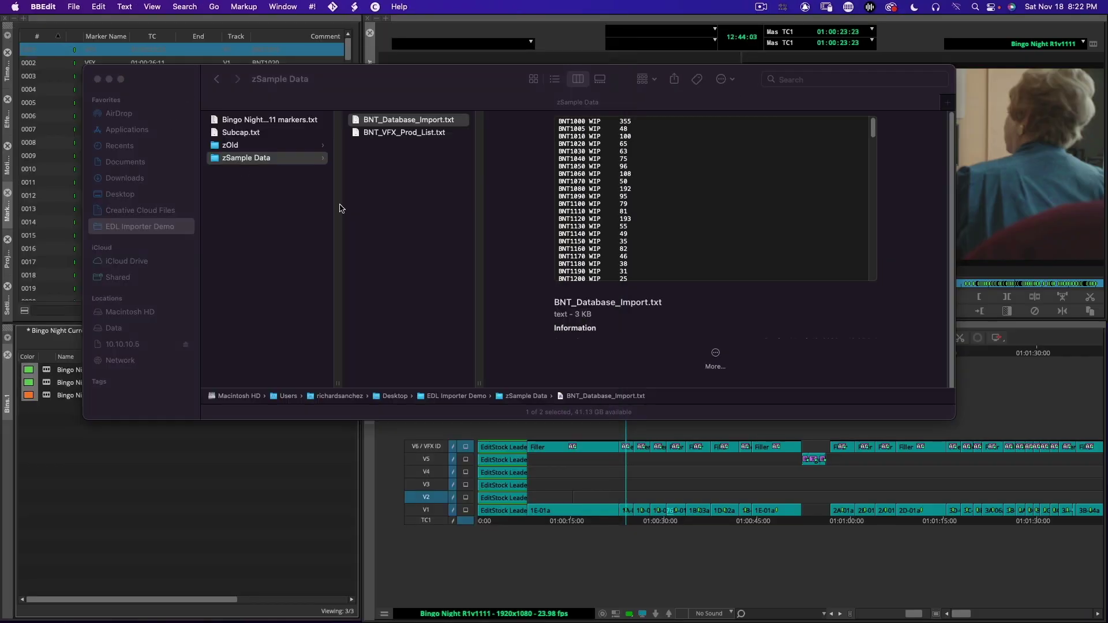
click(341, 209)
key(super+w)
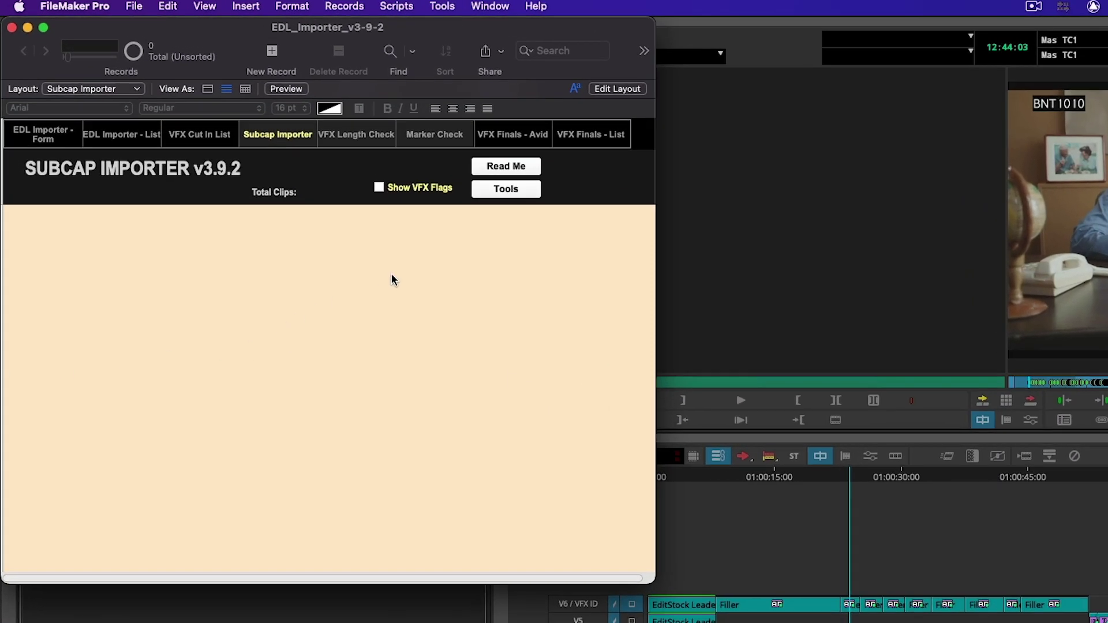
Import Subcap.txt with Tools > Import Subcaps, loading 215 subcap records from BNT1000
click(506, 192)
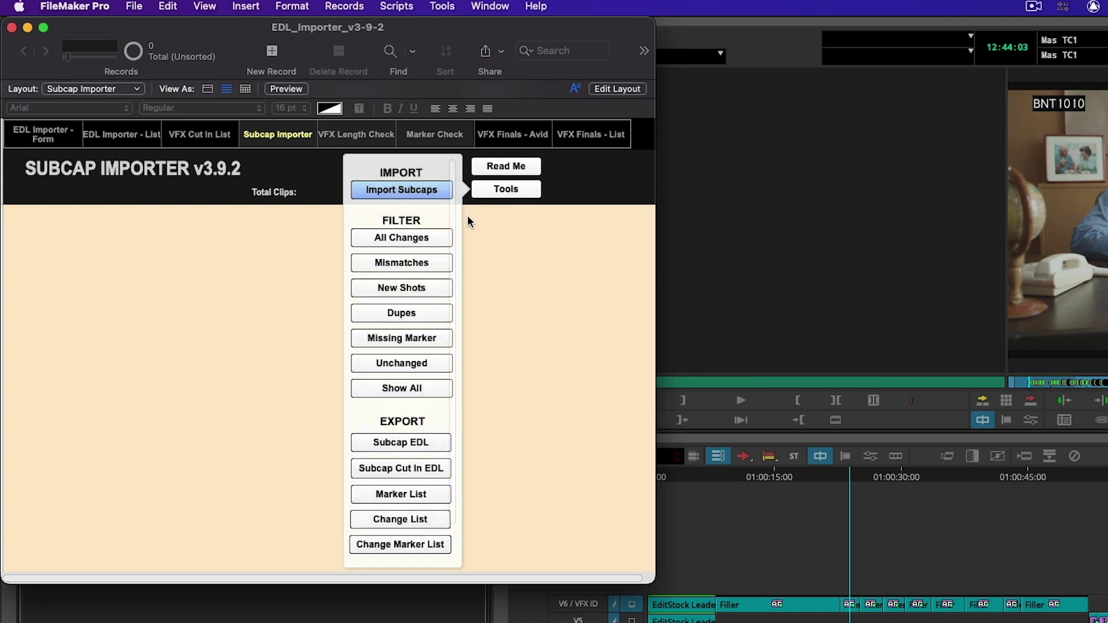
click(420, 192)
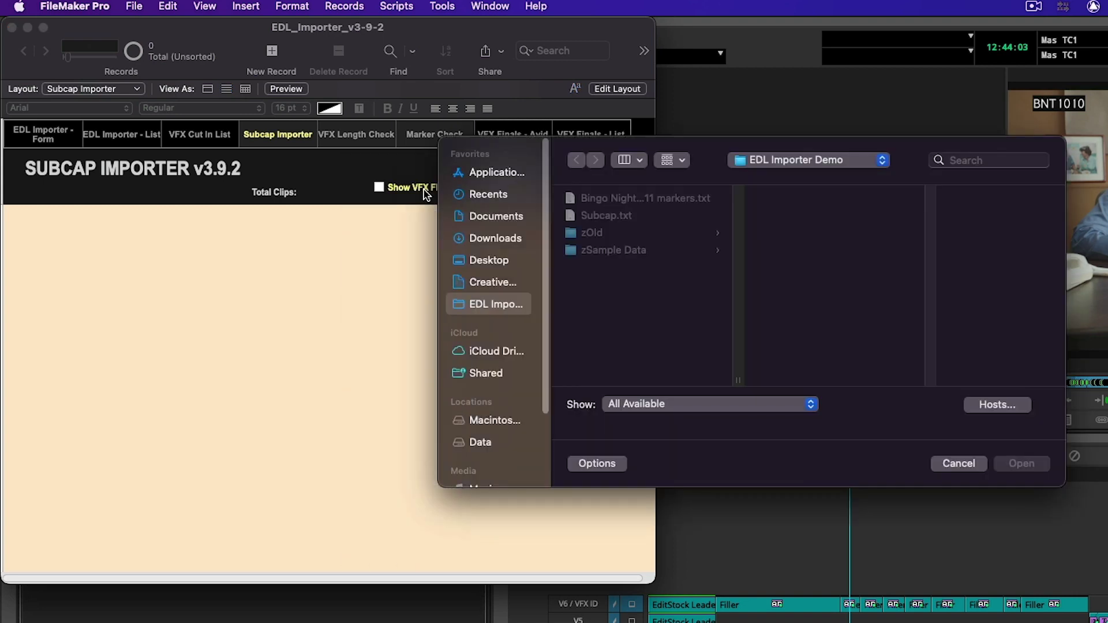
click(606, 215)
click(1021, 463)
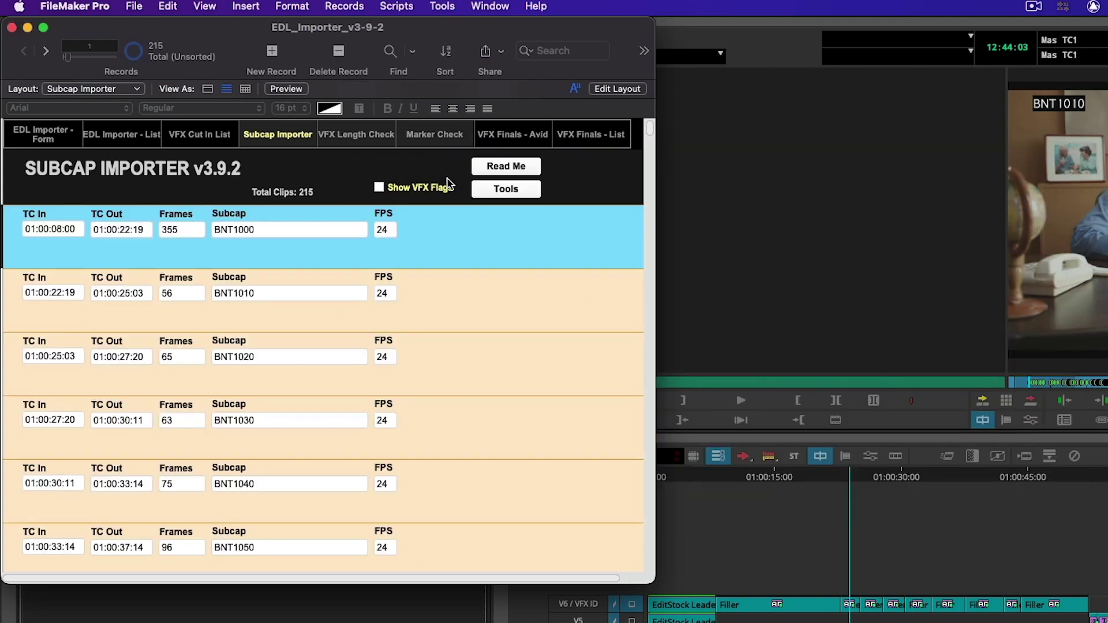
Import Bingo Night R1v1111 markers.txt into VFX Marker Check, bringing in 214 markers
click(439, 144)
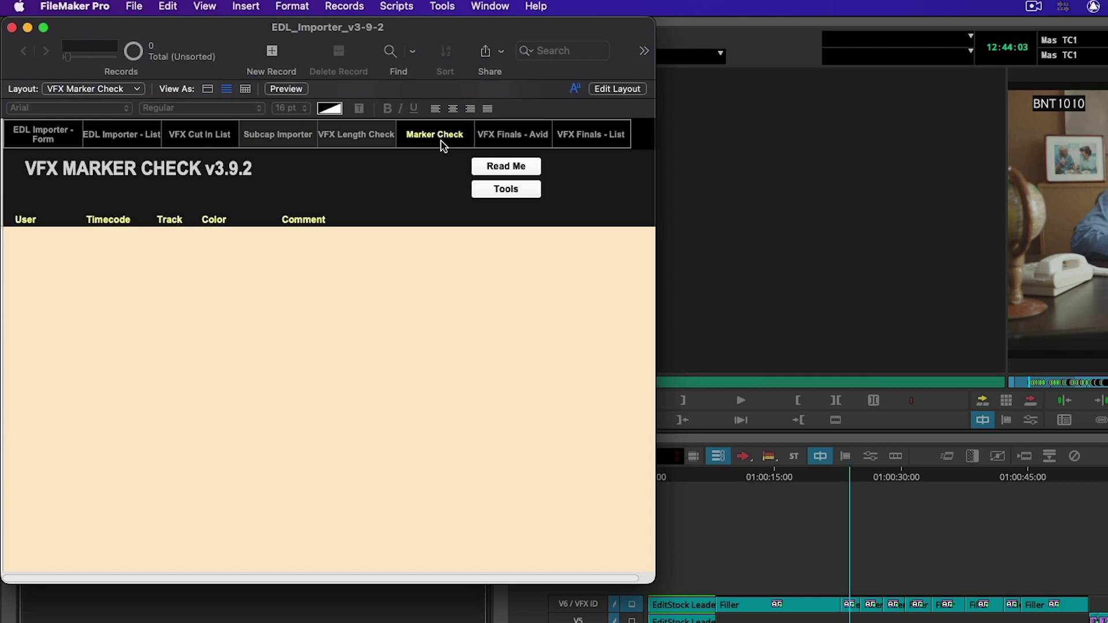
click(503, 190)
click(430, 174)
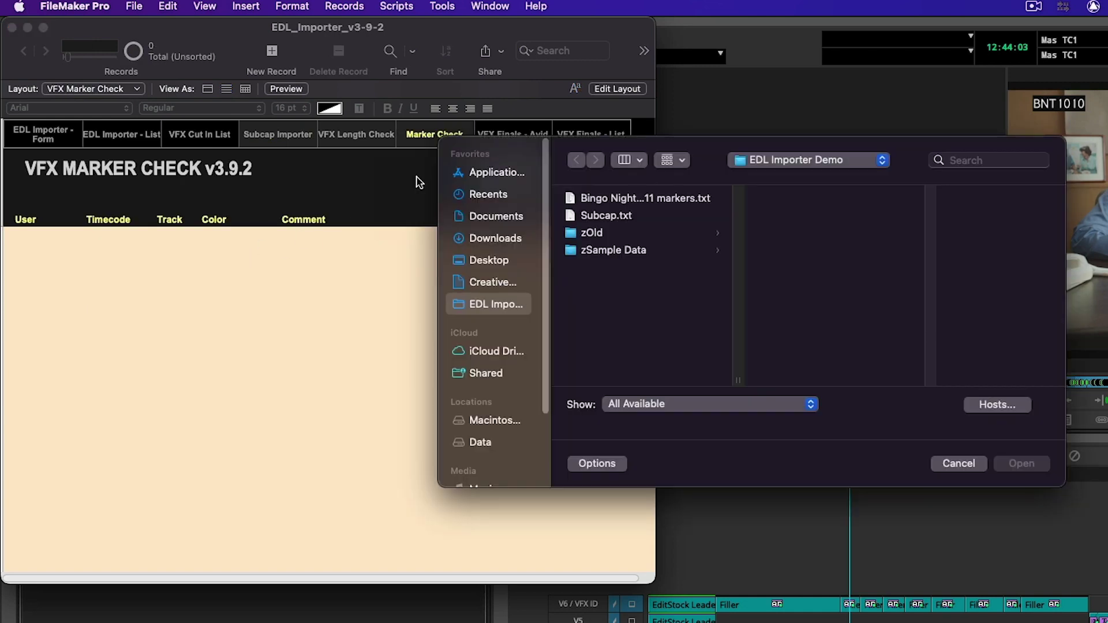
click(644, 198)
click(1033, 463)
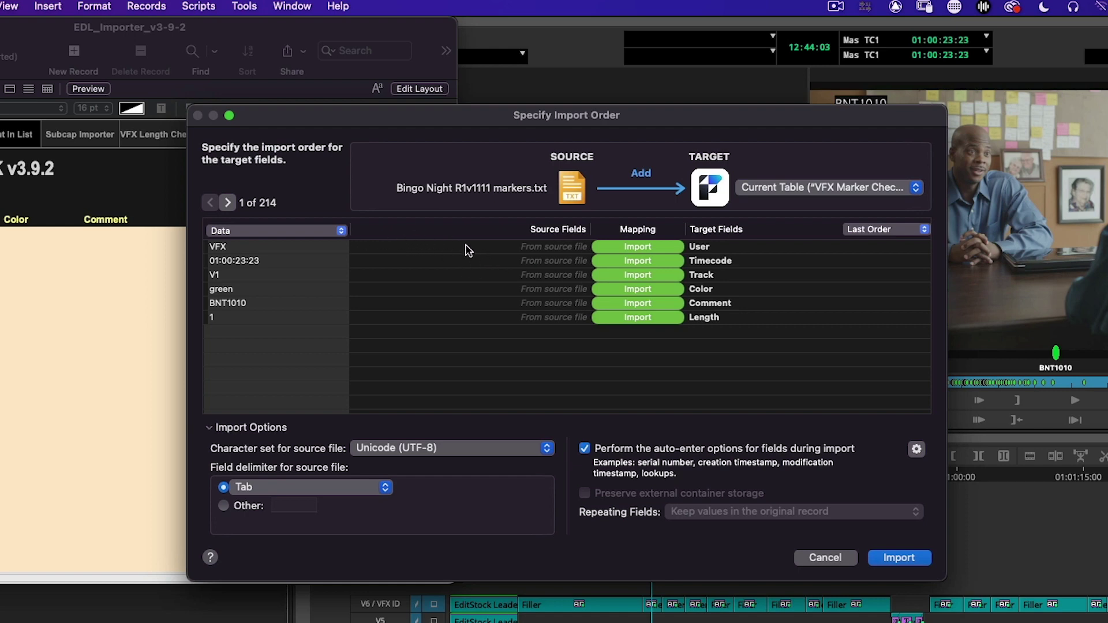
click(486, 248)
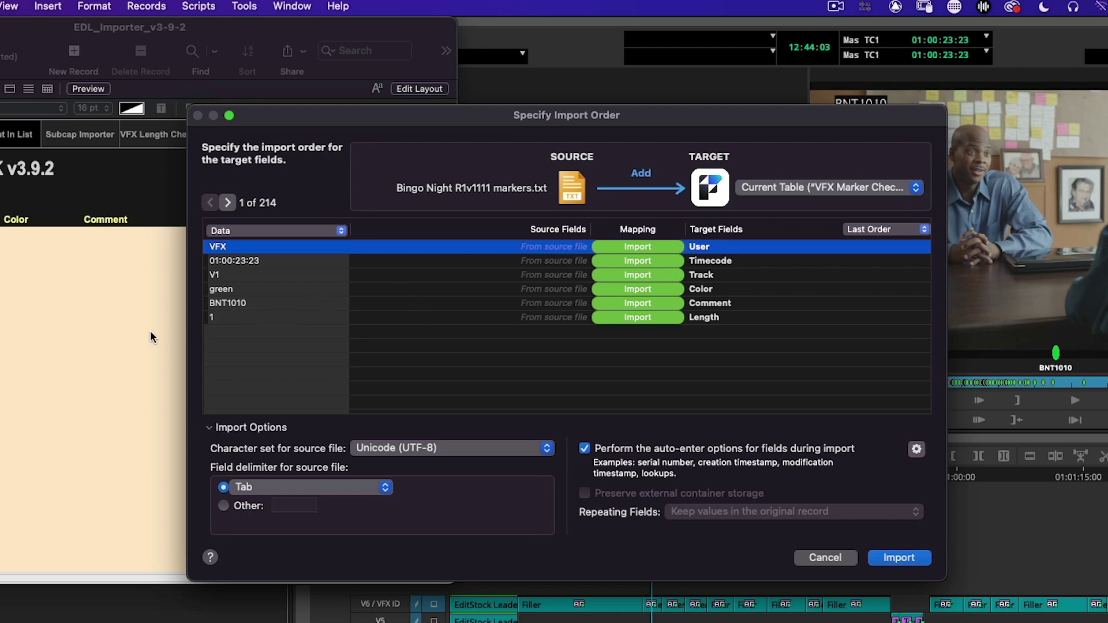
click(898, 561)
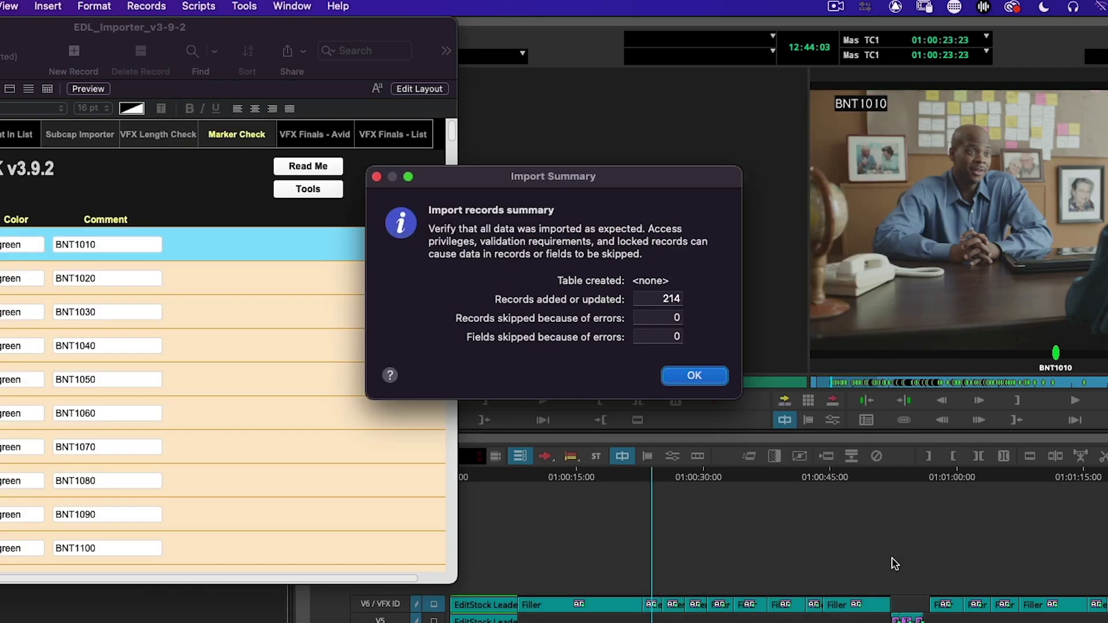
click(694, 376)
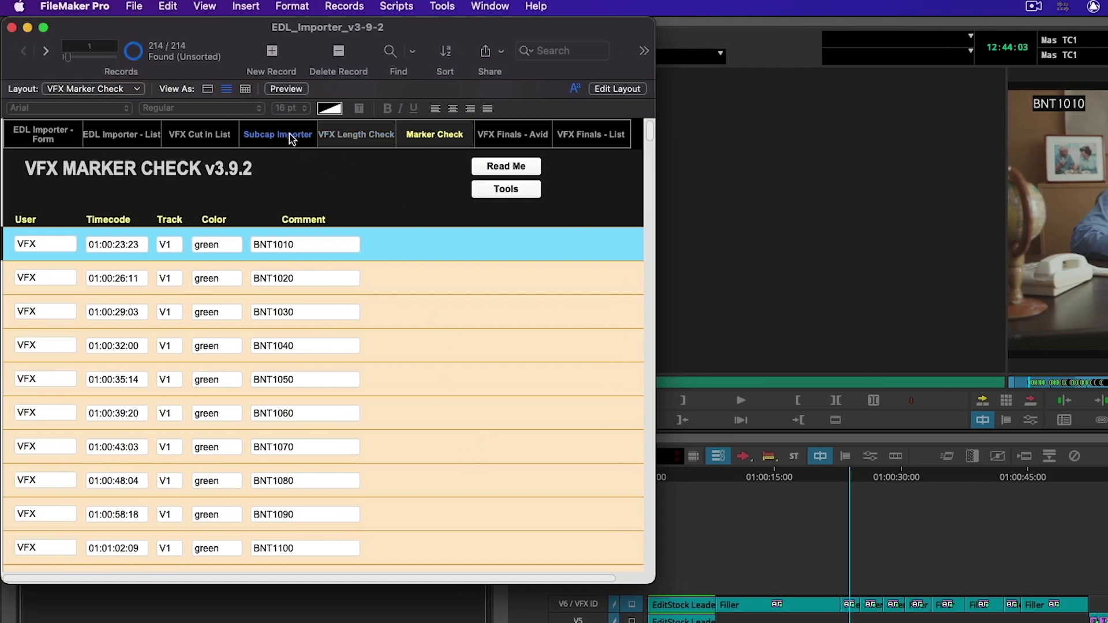
Import zSample Data/BNT_Database_Import.txt into the VFX Length Checker, loading 216 shot records
click(354, 139)
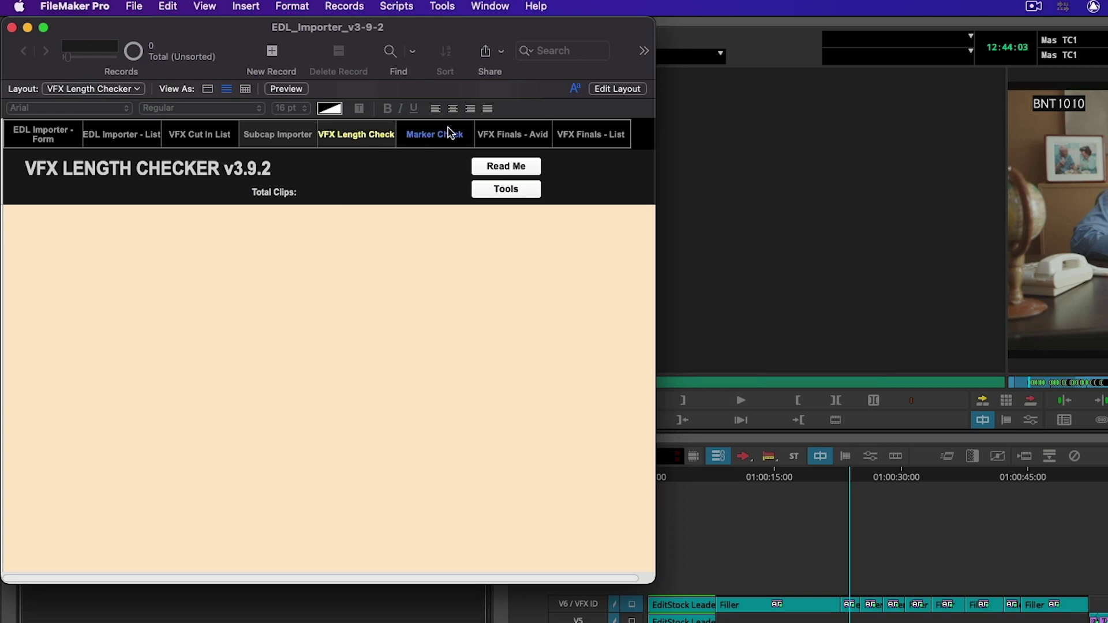
click(508, 190)
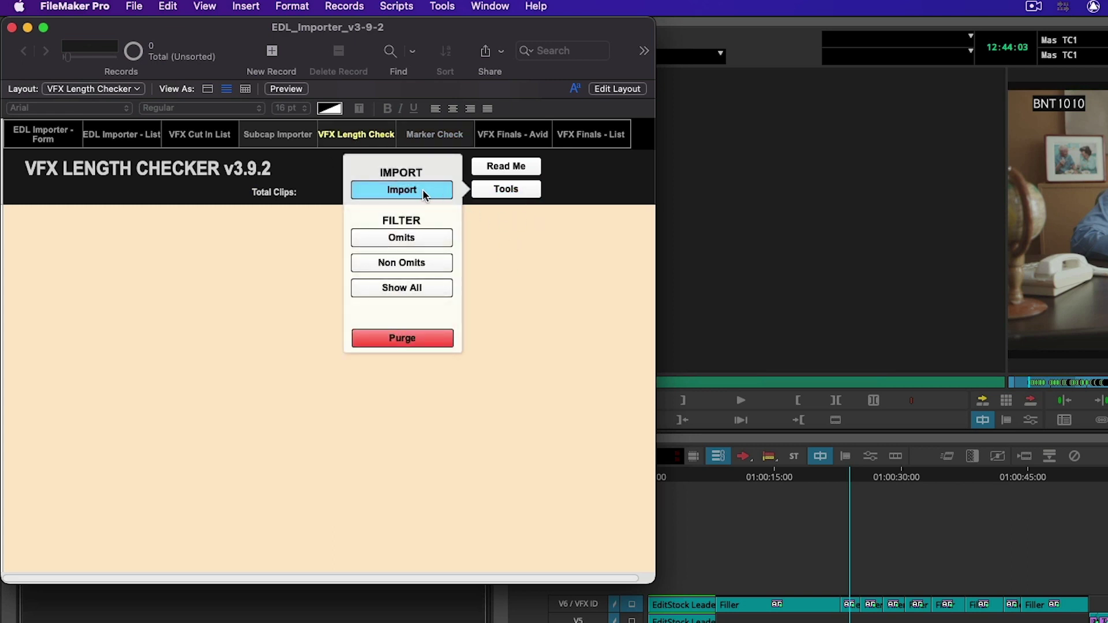
click(390, 197)
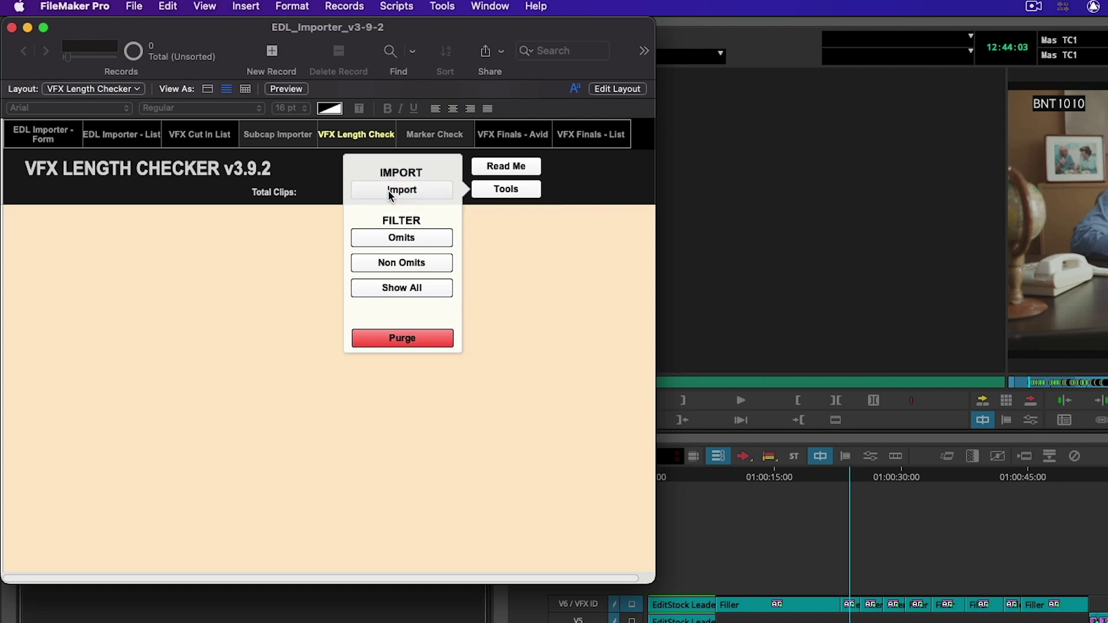
click(622, 250)
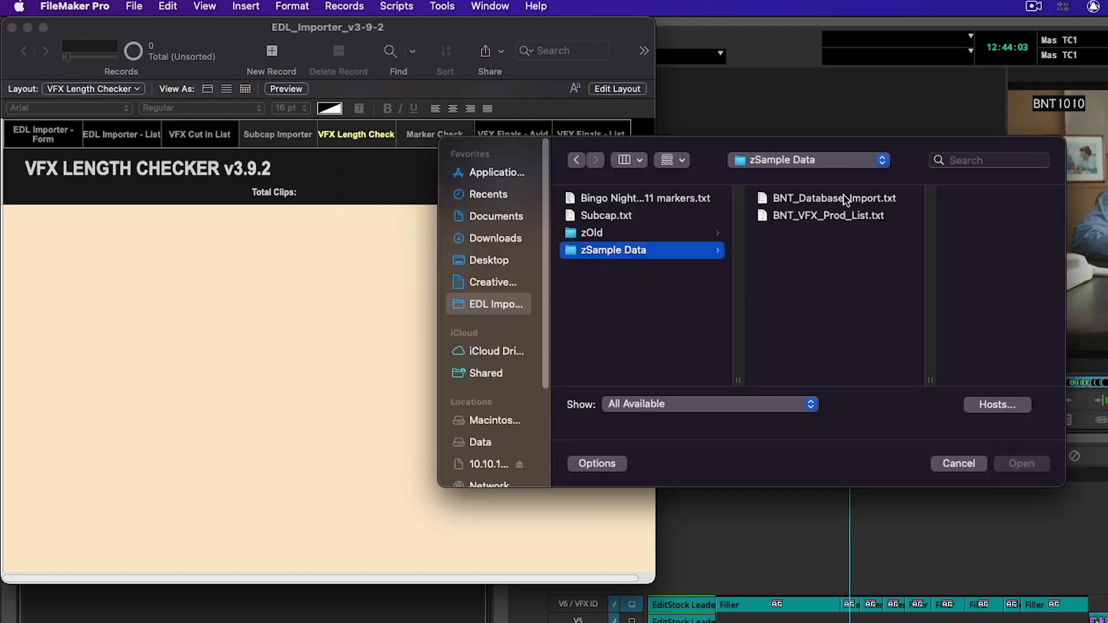
click(834, 198)
click(1032, 464)
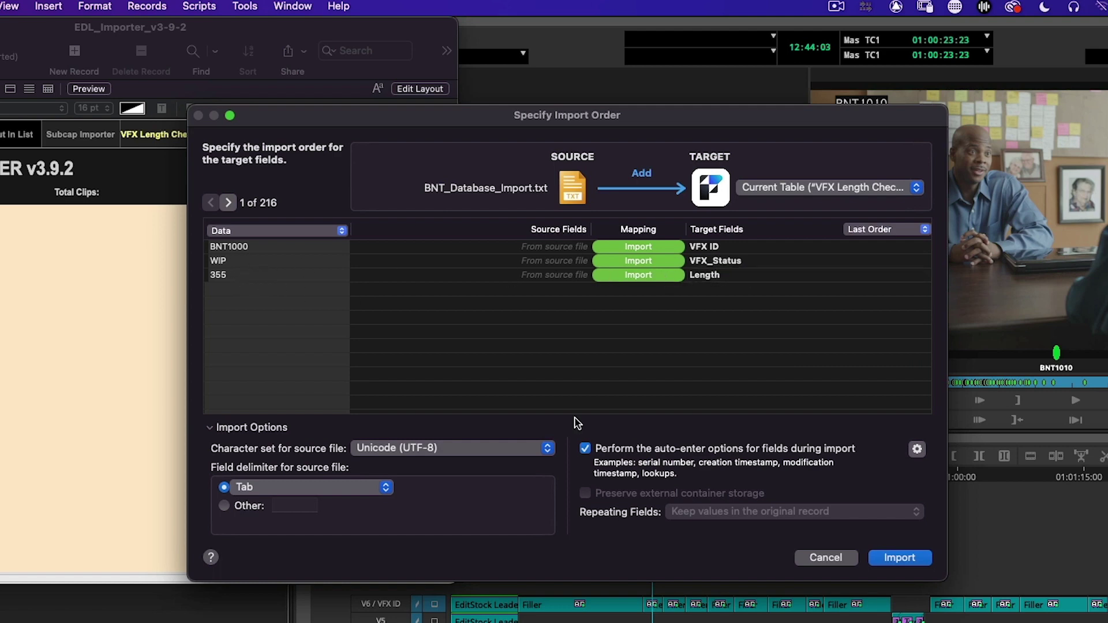
click(903, 560)
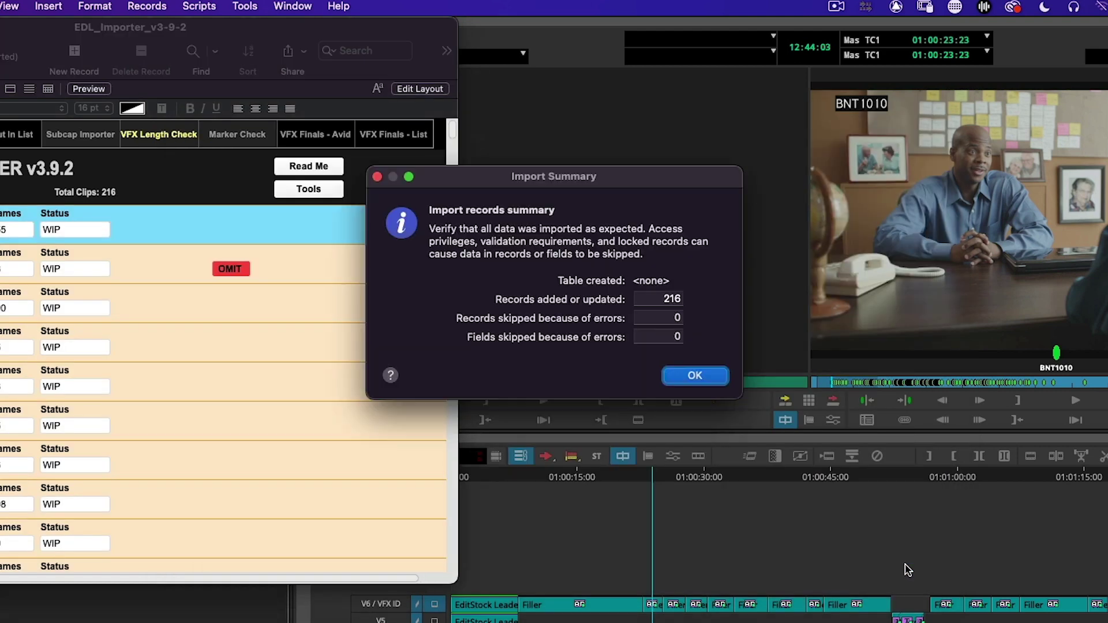
click(710, 382)
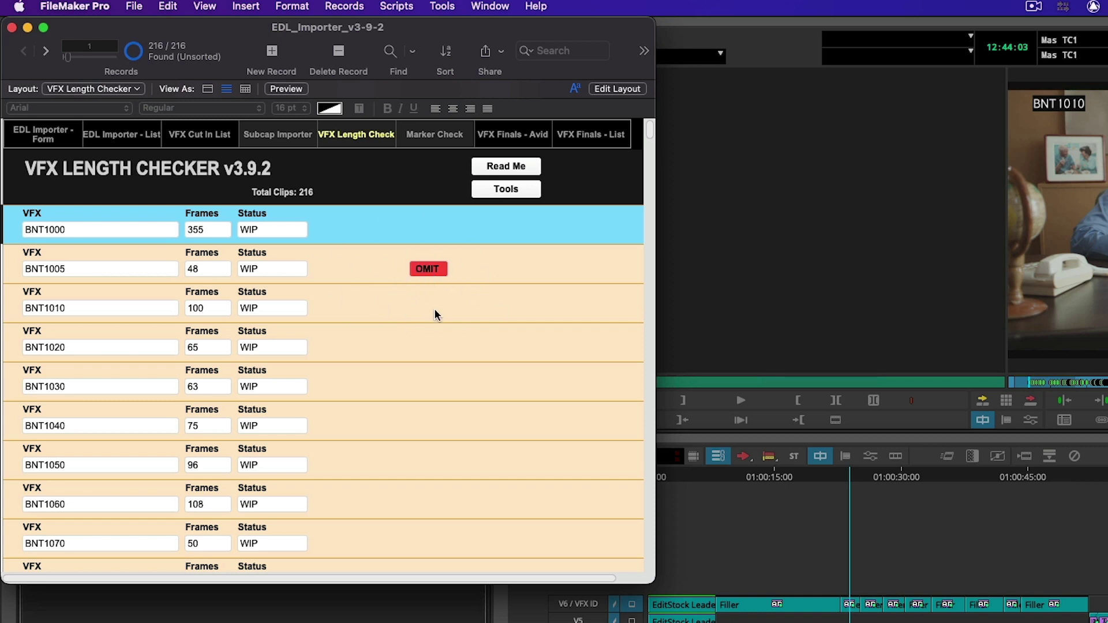
Turn on Show VFX Flags in the Subcap Importer and compare against the Marker Check list
click(290, 139)
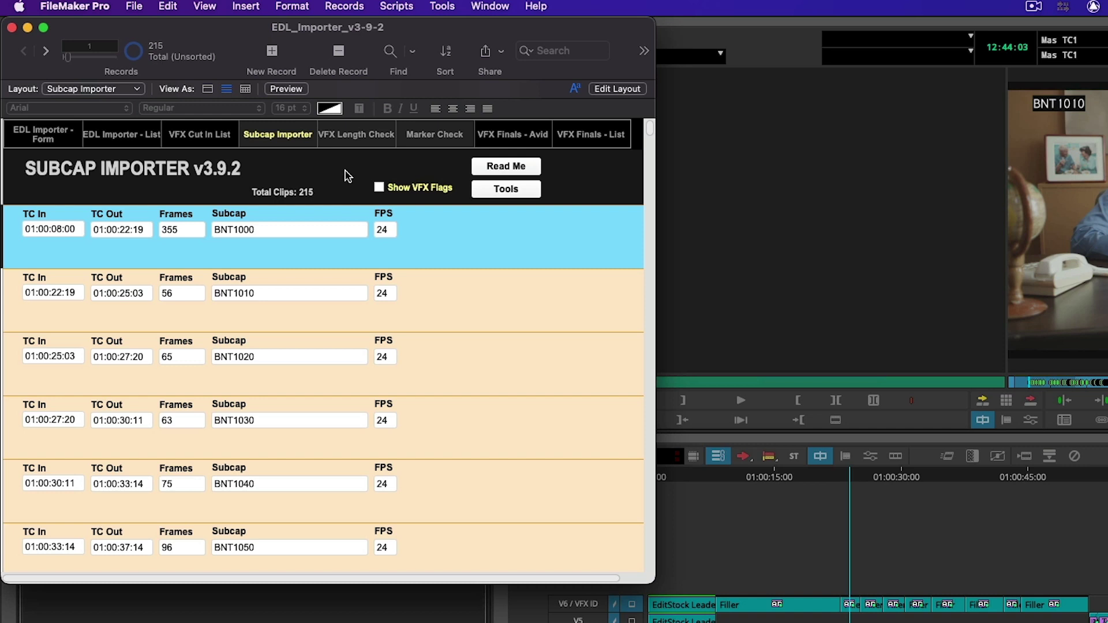
click(379, 187)
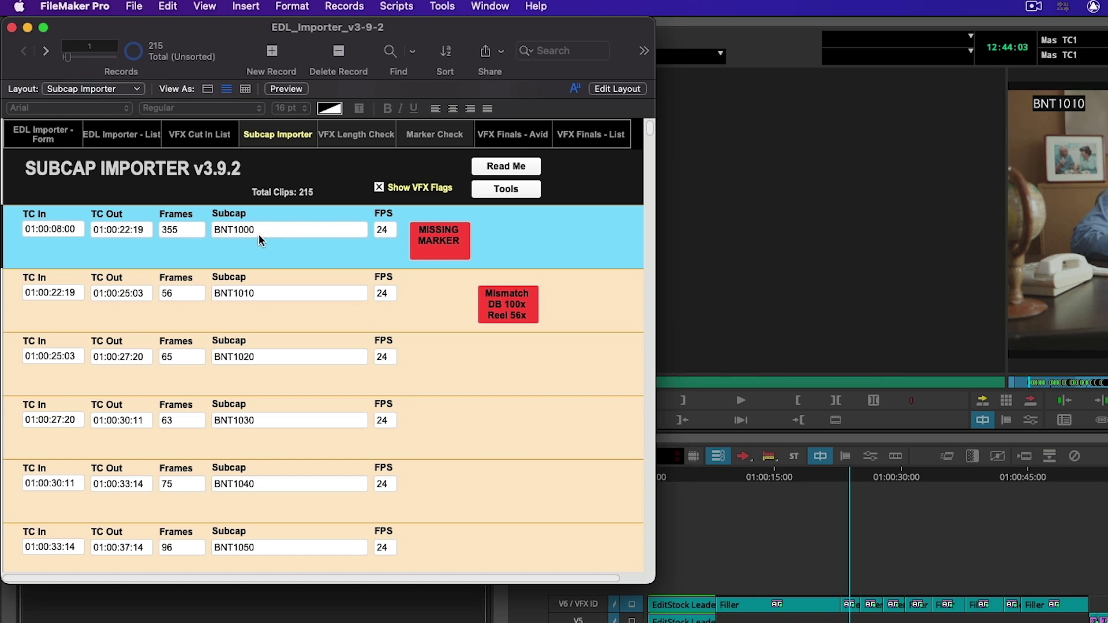
click(427, 140)
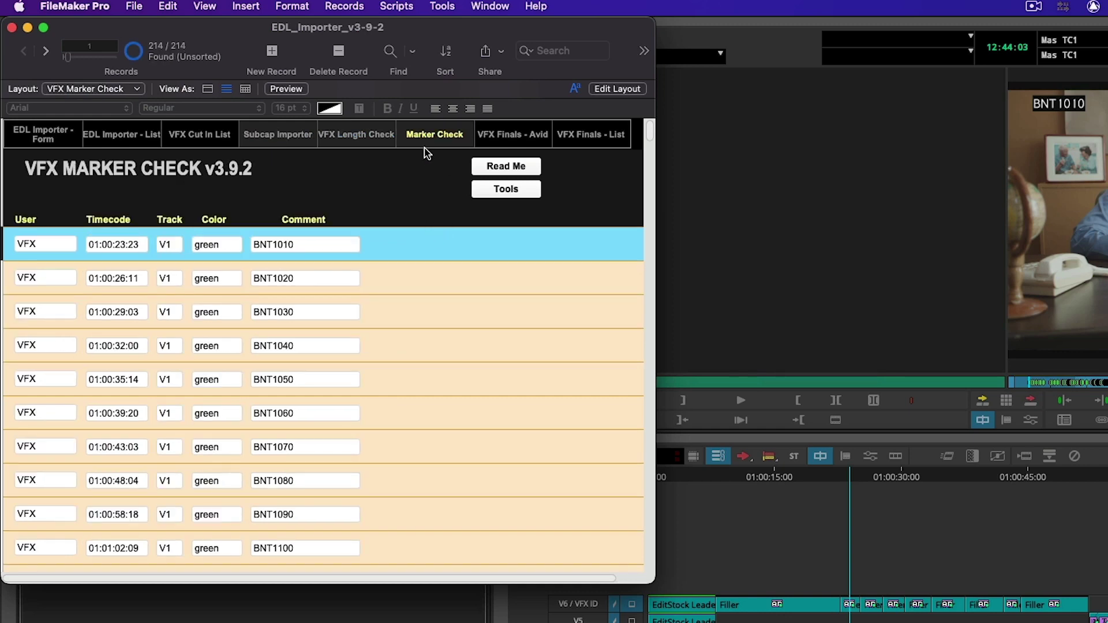
click(278, 134)
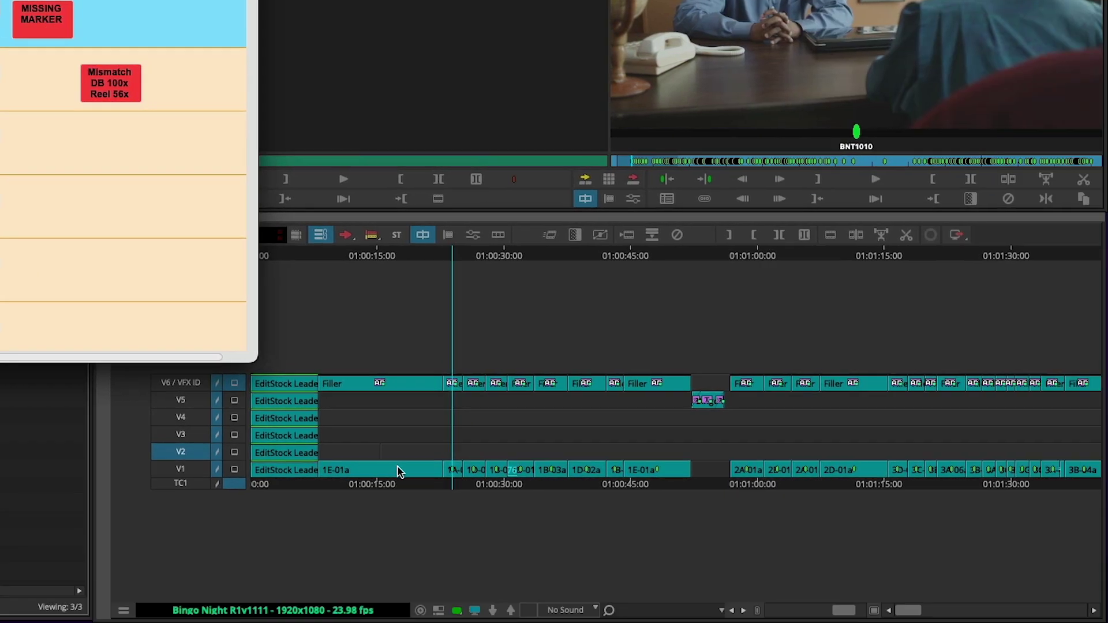
Add a green marker named VFX at shot BNT1000 on track V1, then return to FileMaker
click(407, 472)
click(380, 469)
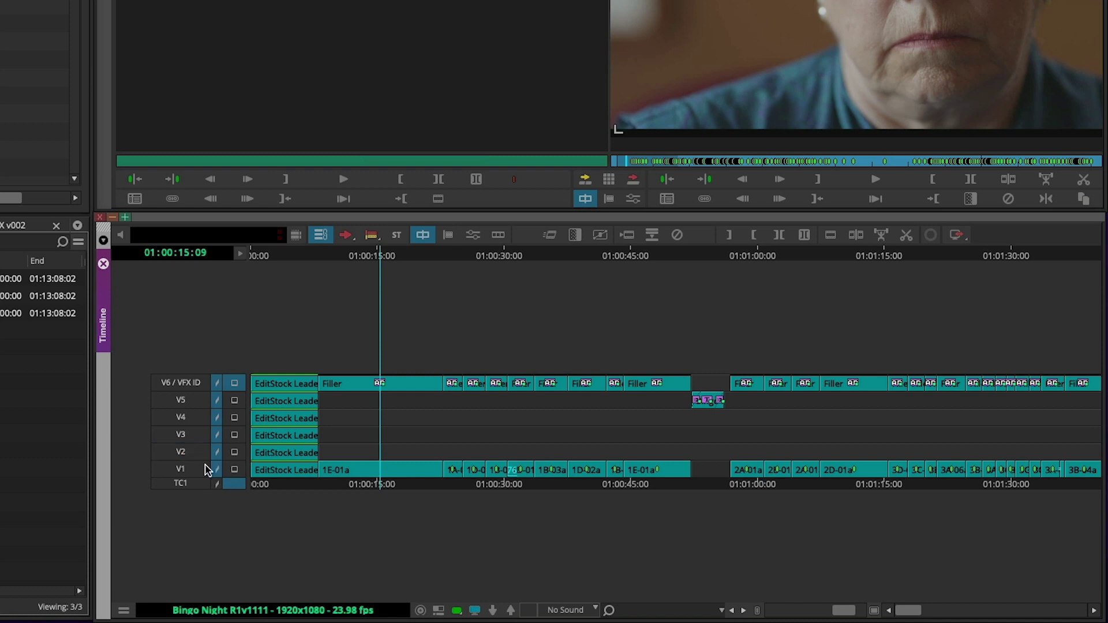
click(184, 469)
key(grave)
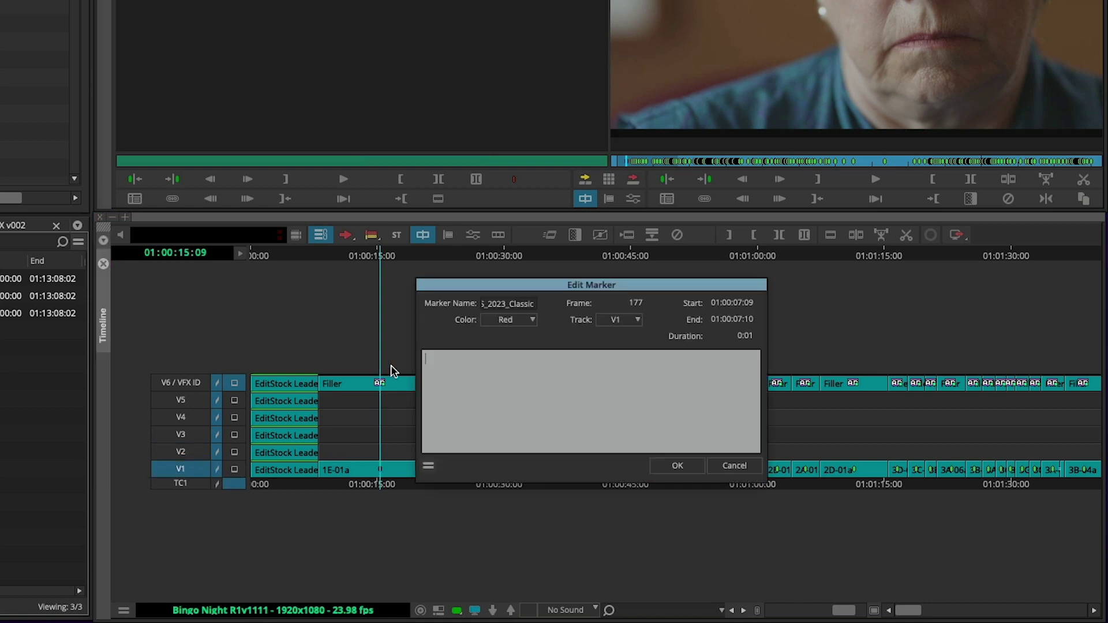
click(499, 320)
click(510, 354)
click(532, 304)
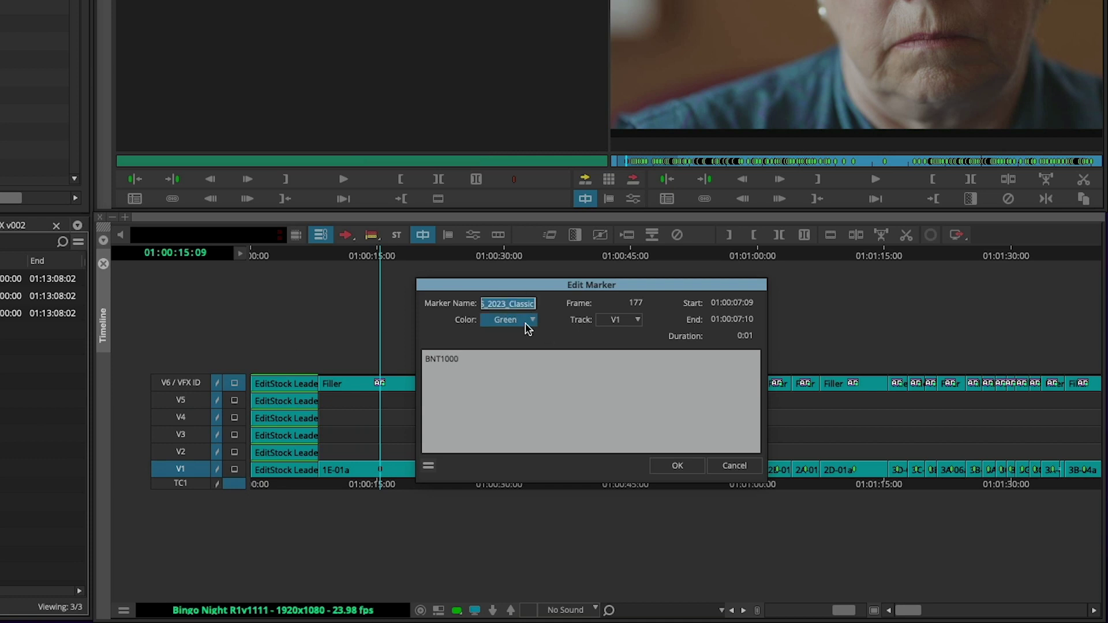
text(VFX)
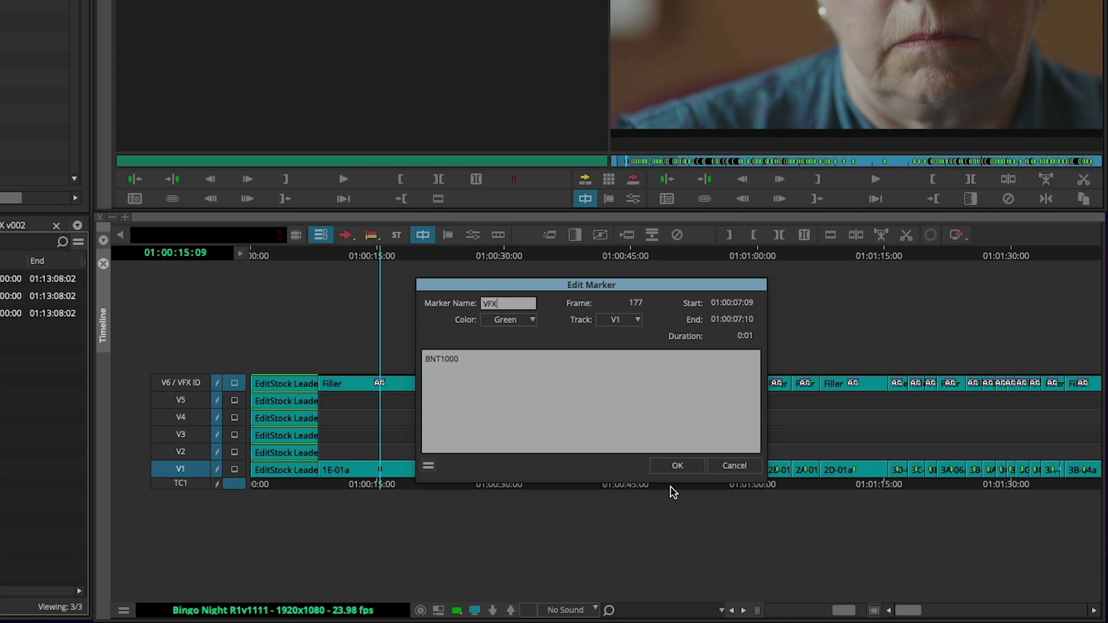
click(677, 465)
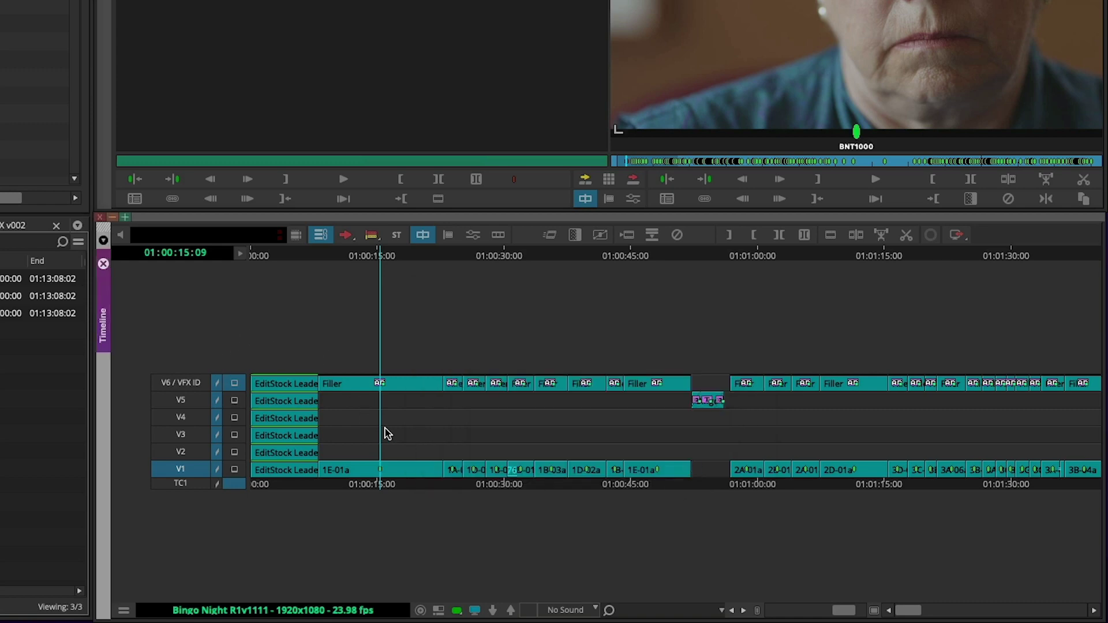
key(super+Tab)
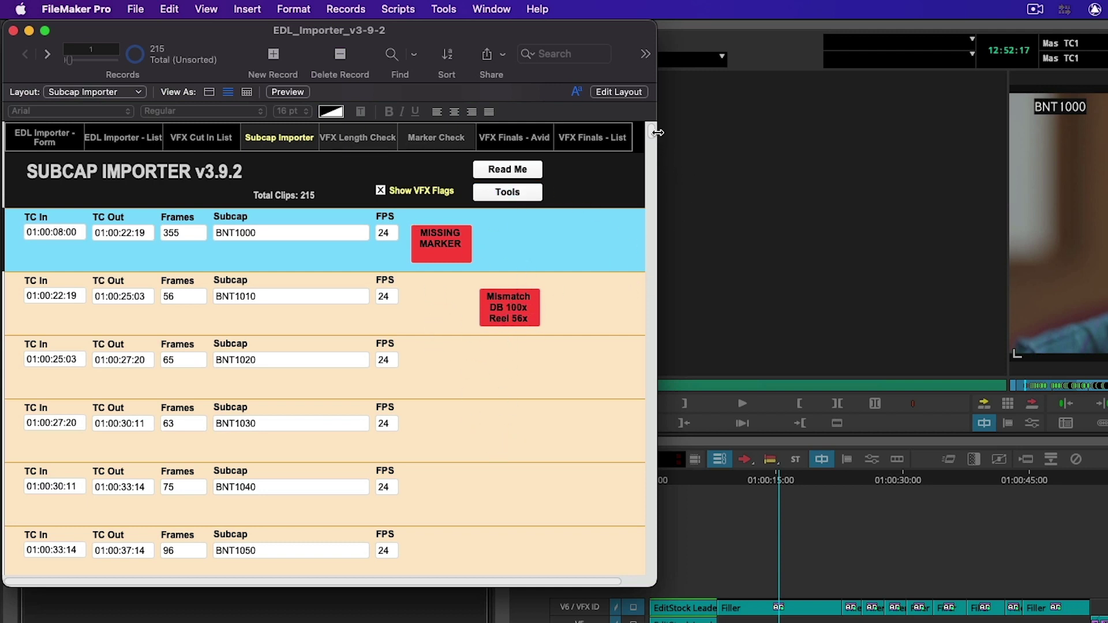
Filter the subcap list to missing-marker subcaps, then to changed subcaps
mouse_move(650, 139)
mouse_down()
mouse_move(628, 208)
mouse_move(638, 304)
mouse_move(626, 501)
mouse_move(640, 509)
mouse_move(634, 133)
mouse_up()
click(516, 196)
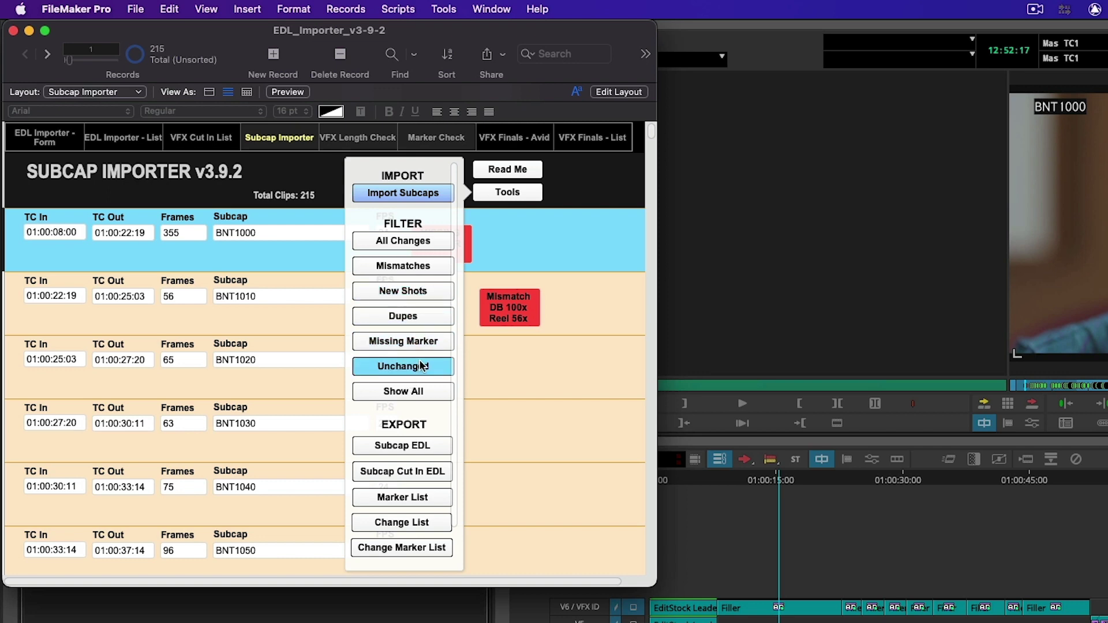
click(429, 345)
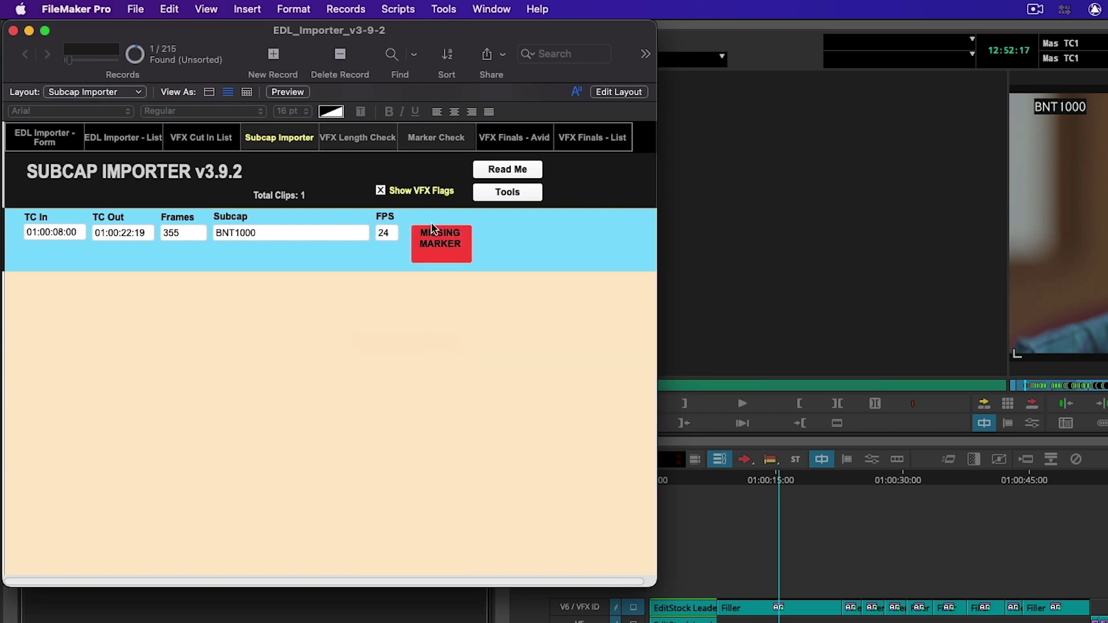
click(511, 192)
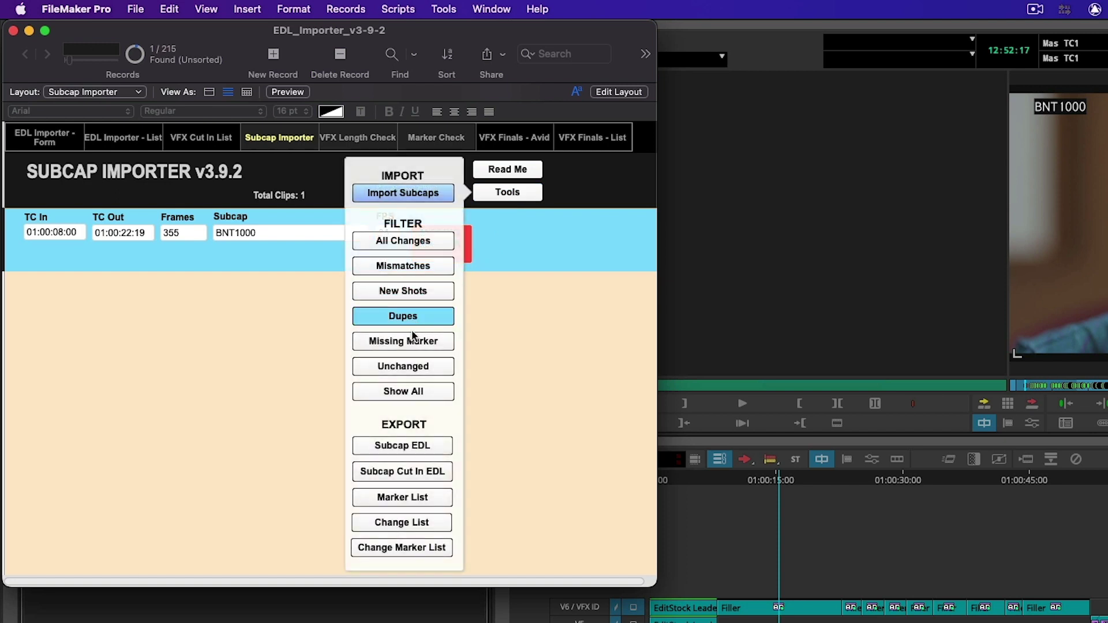
click(424, 245)
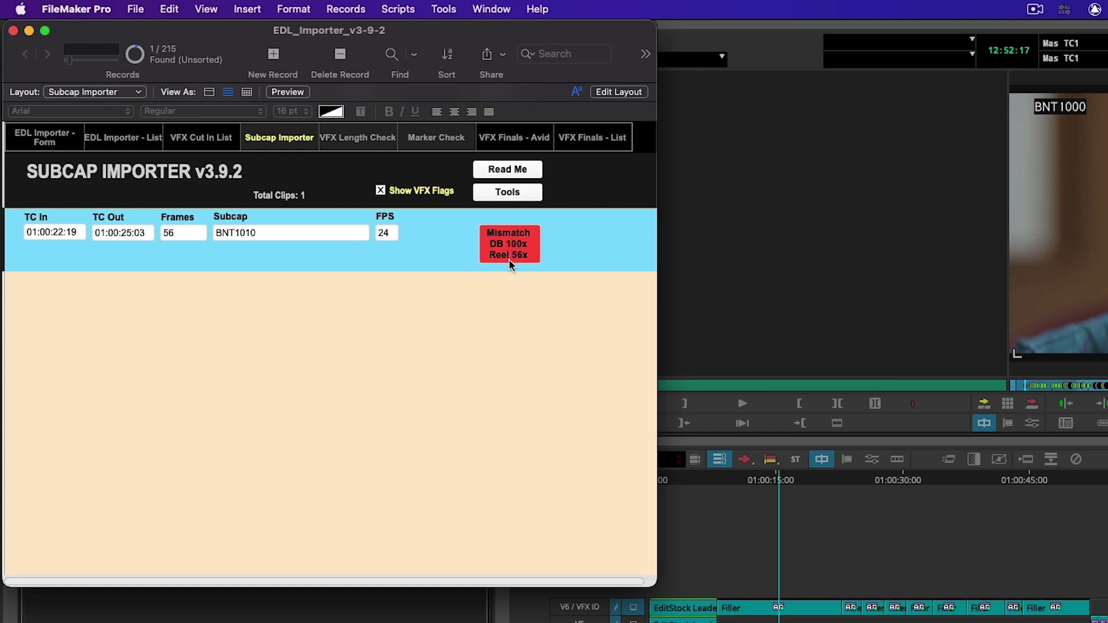
Show all 215 subcap records again via Show All
click(506, 192)
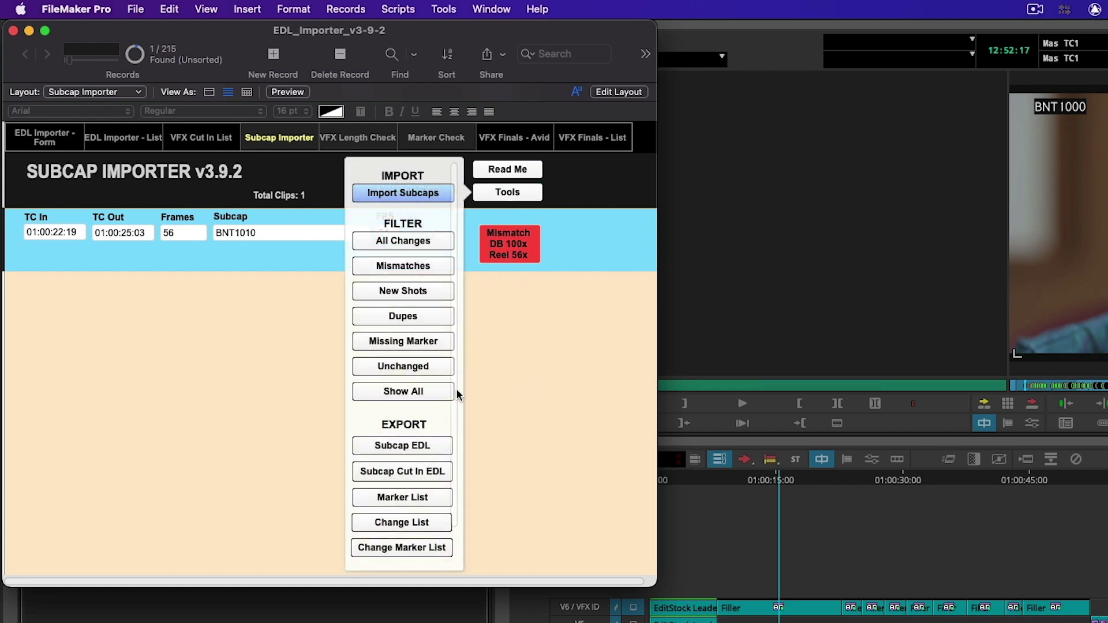
click(420, 390)
click(565, 362)
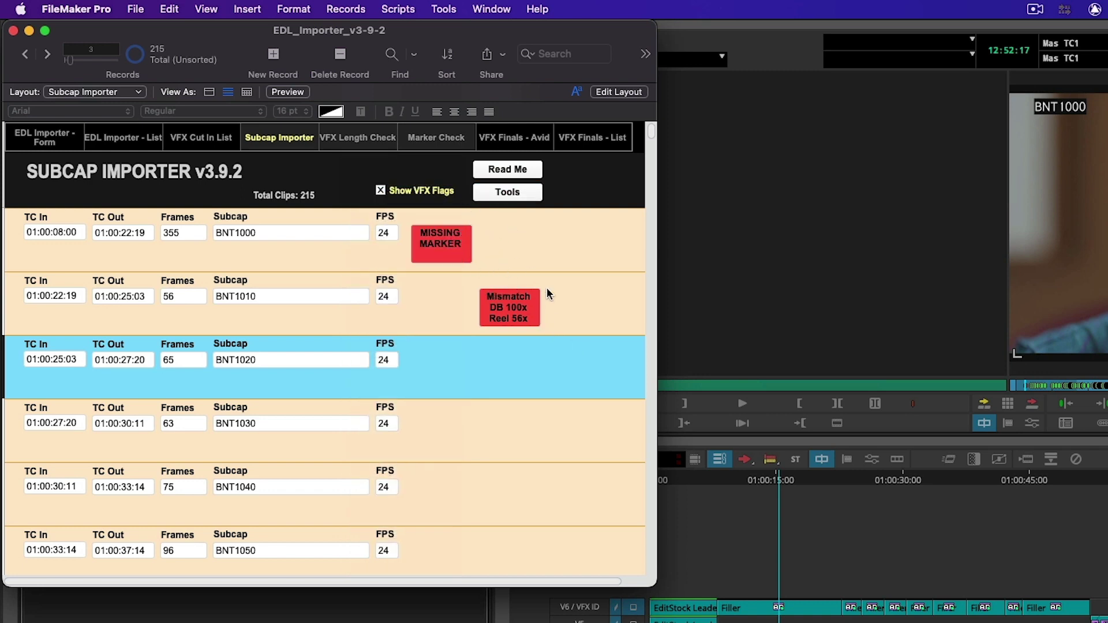
Export the 20231118 subcap change list text file into EDL Importer Demo, then switch to Finder
click(512, 196)
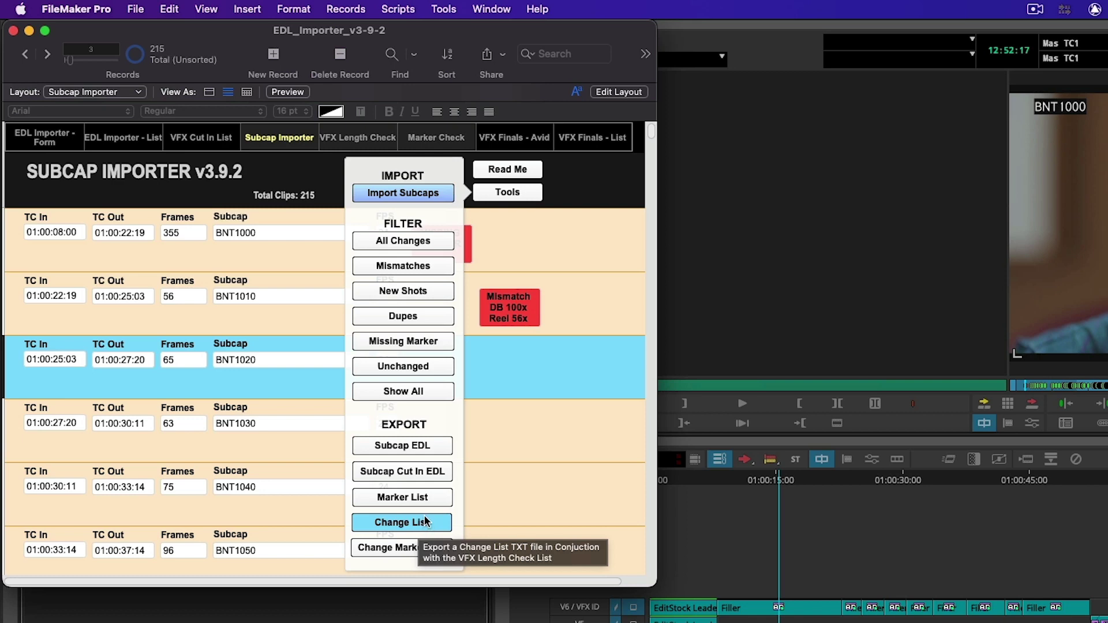
click(420, 524)
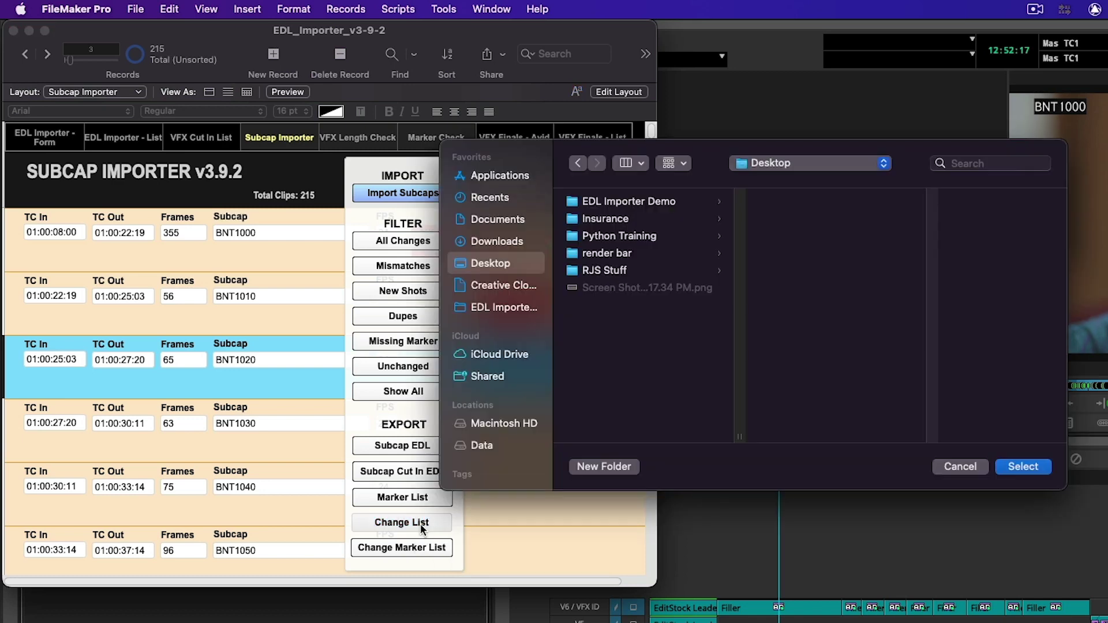
click(527, 308)
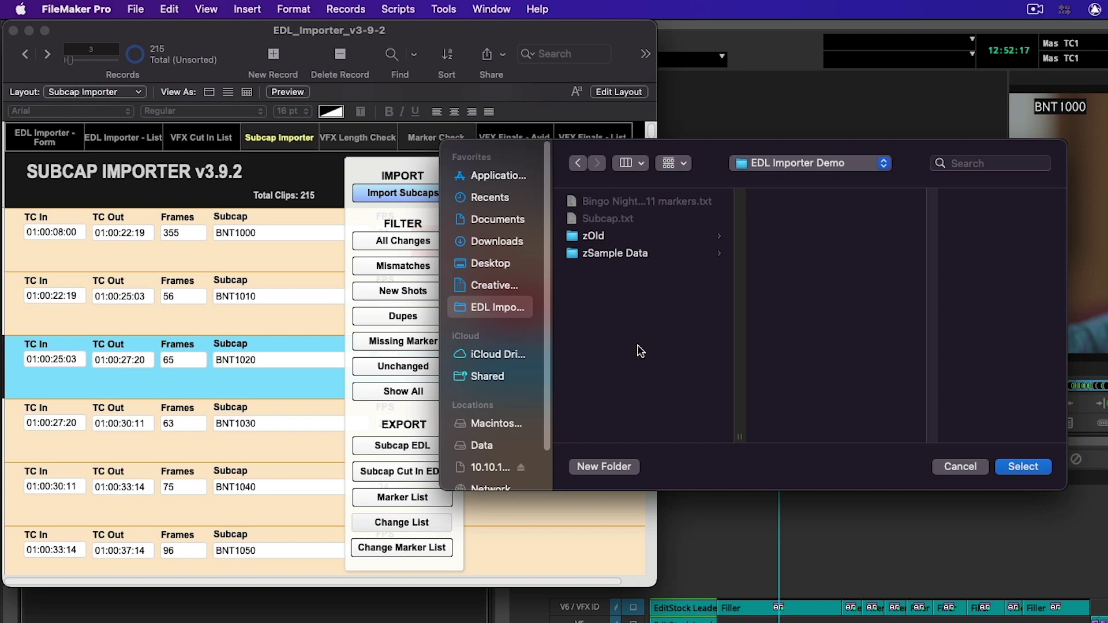
click(1024, 467)
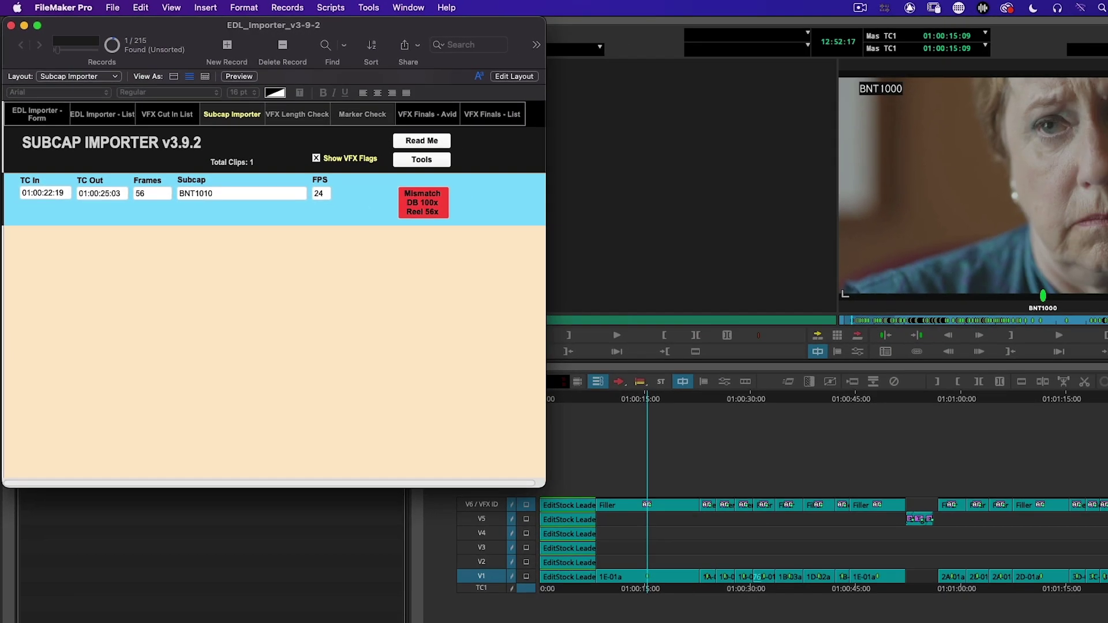
key(super+Tab)
Preview 20231118_VFX_Subcap_Change_List.txt in EDL Importer Demo and open it in BBEdit
click(286, 150)
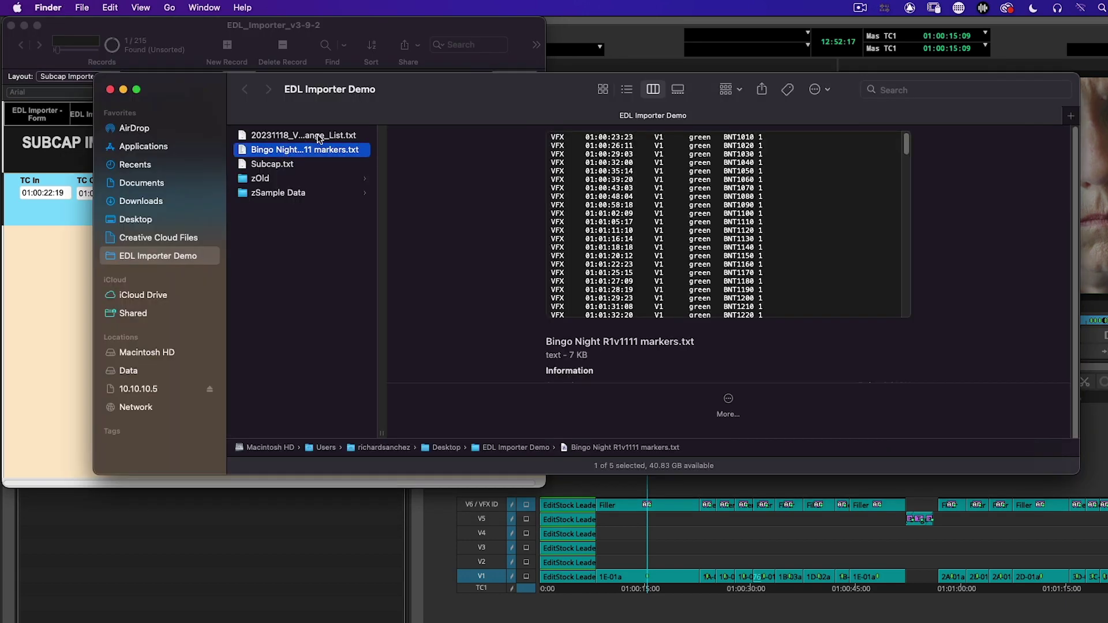
click(321, 137)
double_click(383, 432)
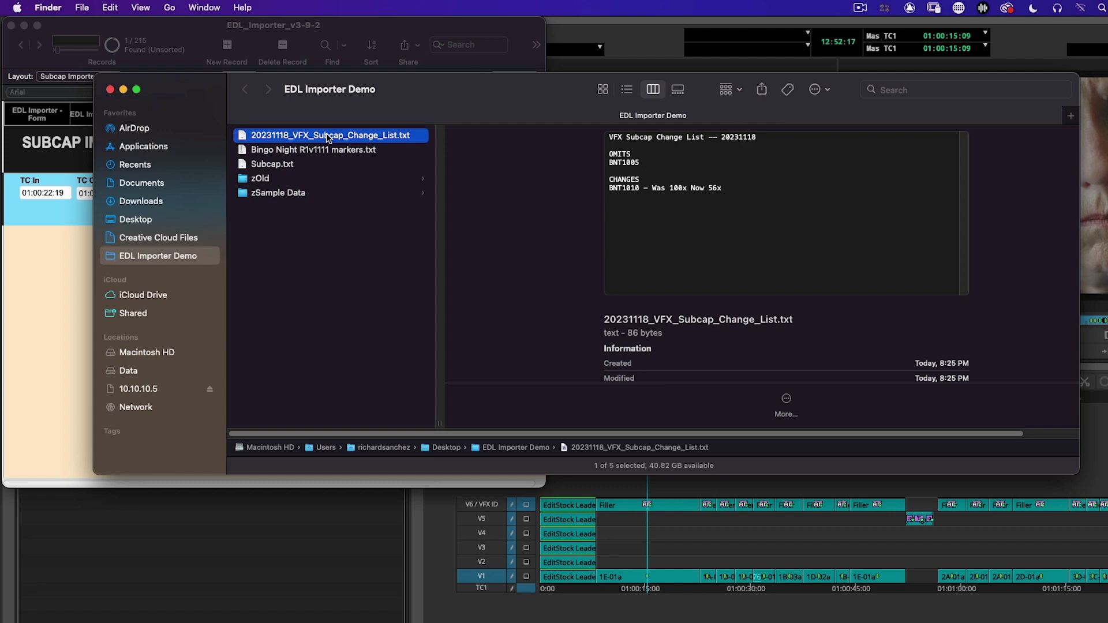
double_click(344, 138)
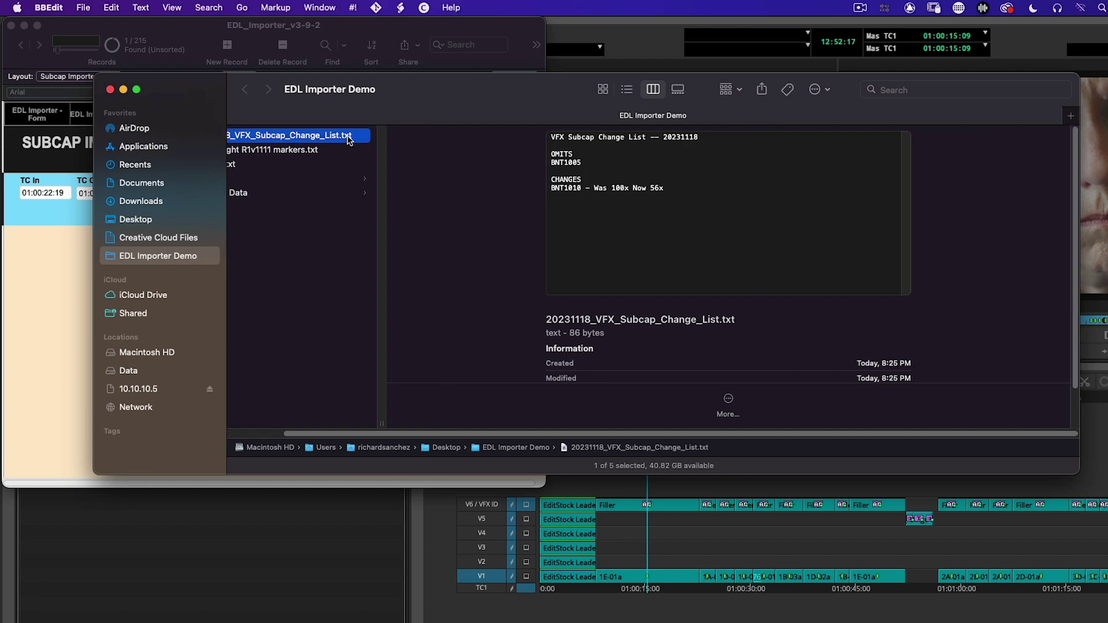
Append the note '- 44c TL Trm' to the BNT1010 change line (line 7)
drag(138, 29, 223, 38)
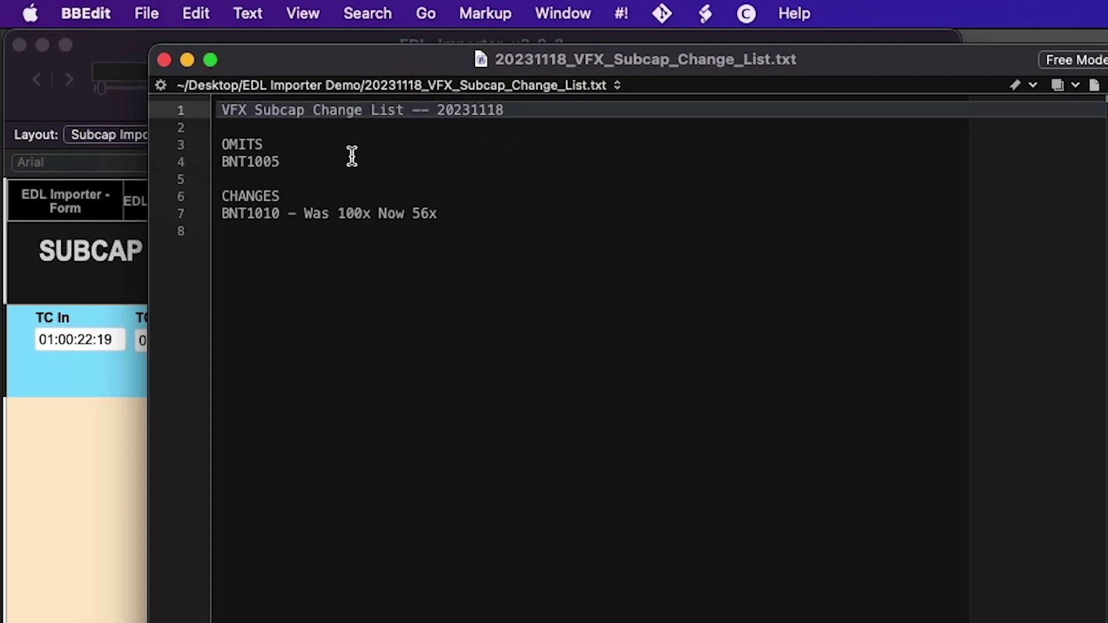
click(170, 94)
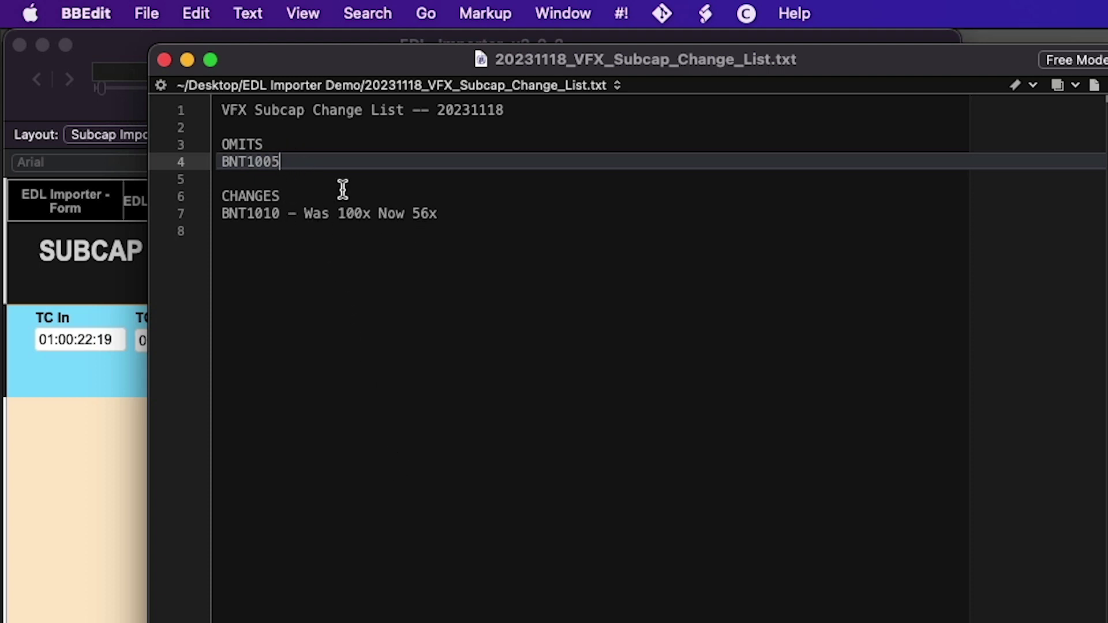
click(462, 218)
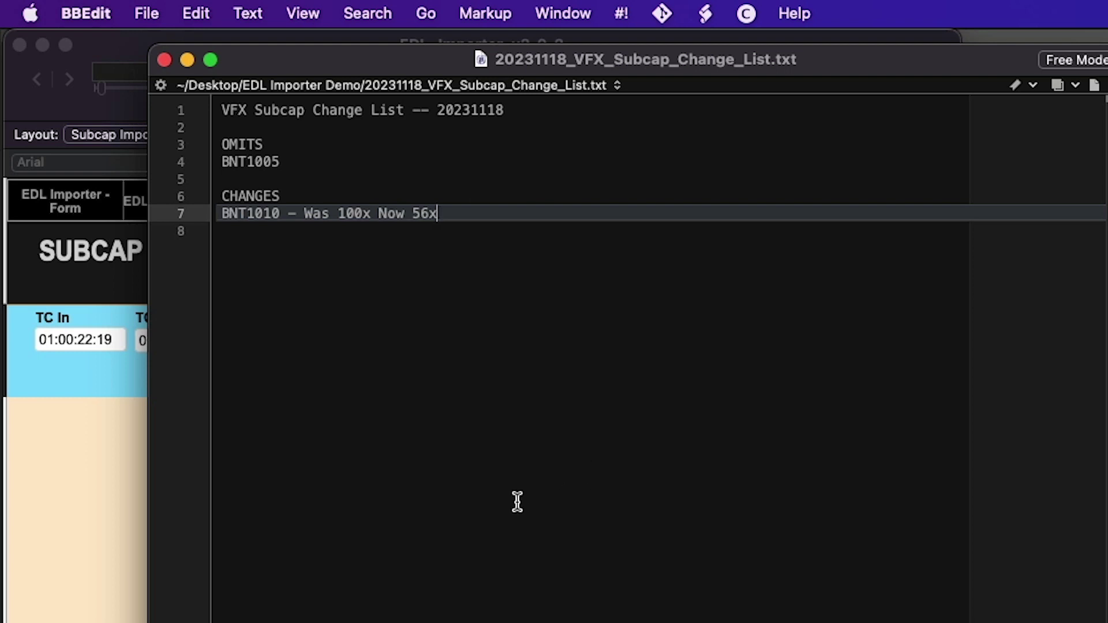
text(- 44)
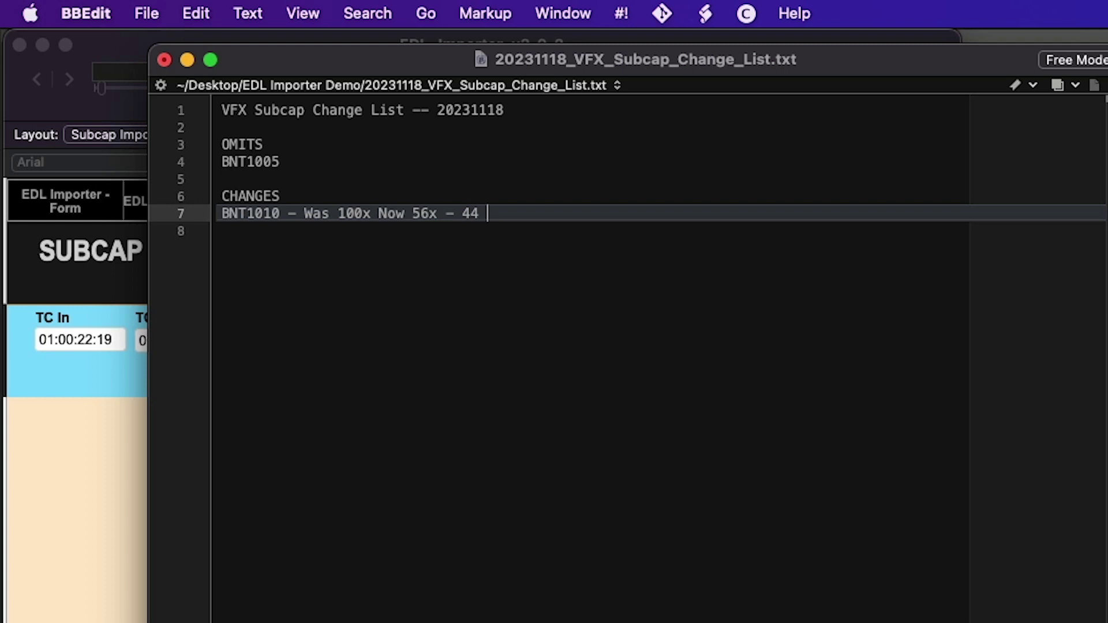
text( Tl Trm)
click(506, 213)
key(BackSpace)
text(L)
click(479, 213)
text(c)
click(581, 216)
Minimize the change list and show all 215 records in FileMaker's Subcap Importer
click(188, 60)
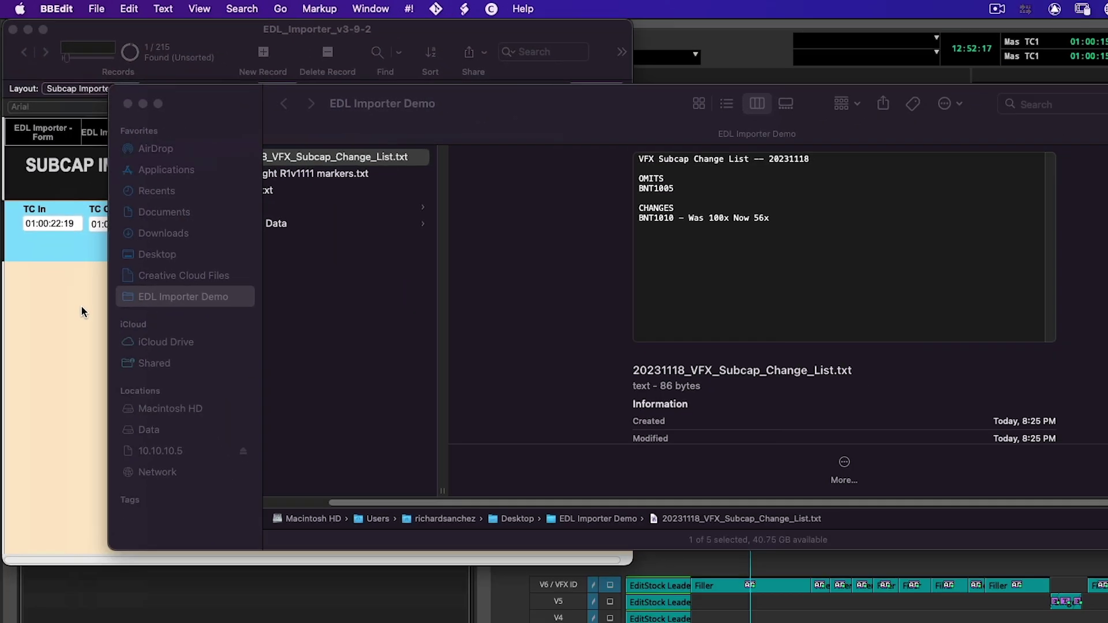
click(81, 305)
click(498, 184)
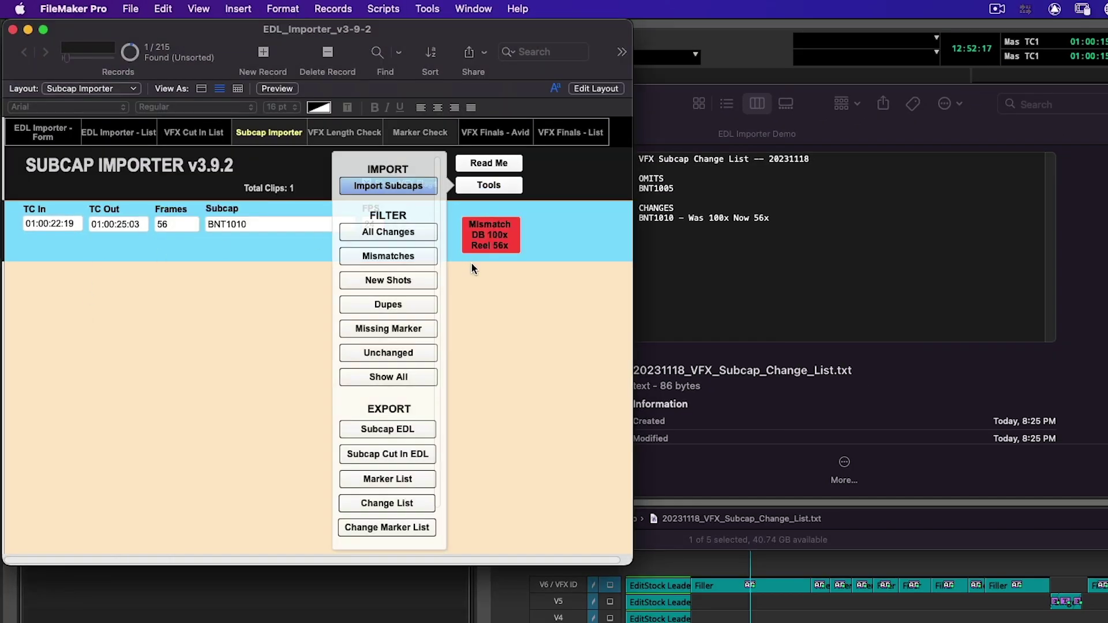
click(388, 376)
click(508, 185)
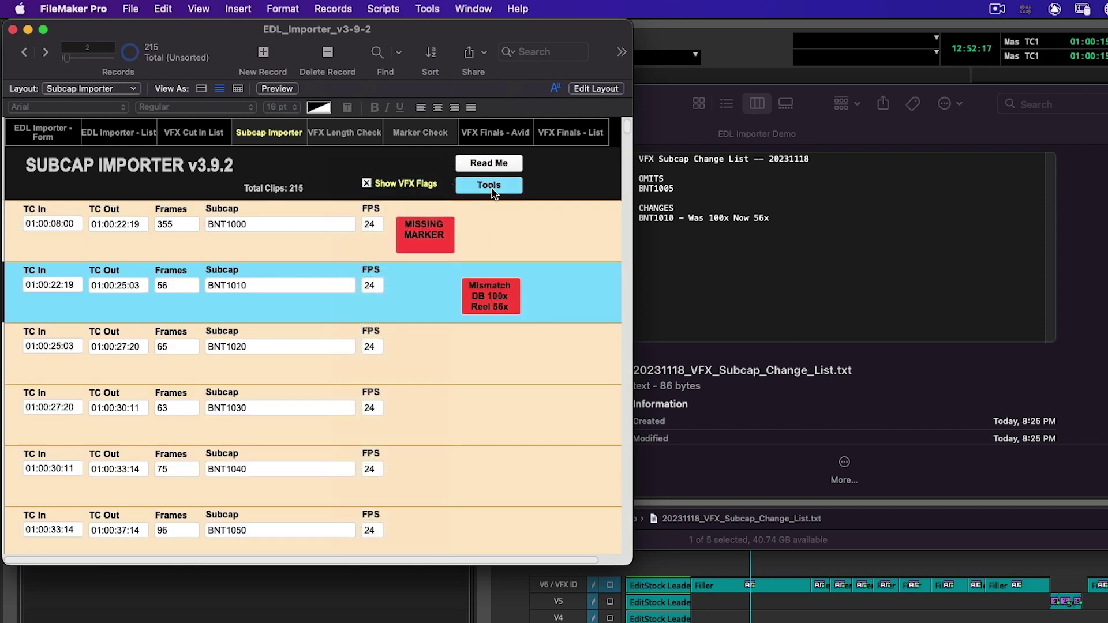
Set change marker list options: track 2, name VFX CHANGE, magenta, location First Frame
click(508, 185)
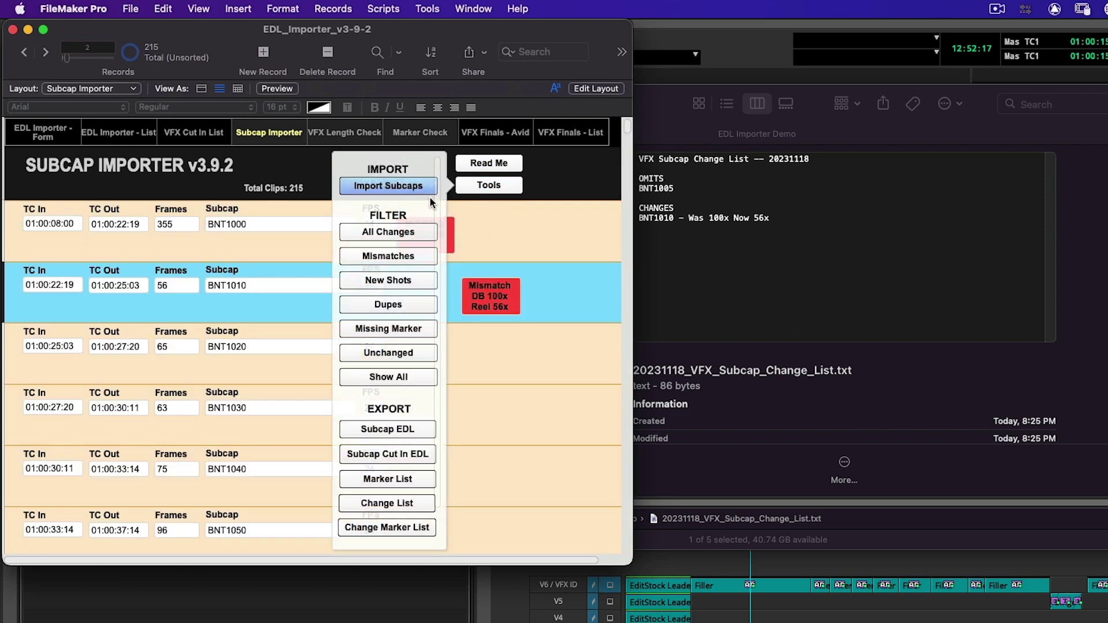
click(417, 527)
click(142, 166)
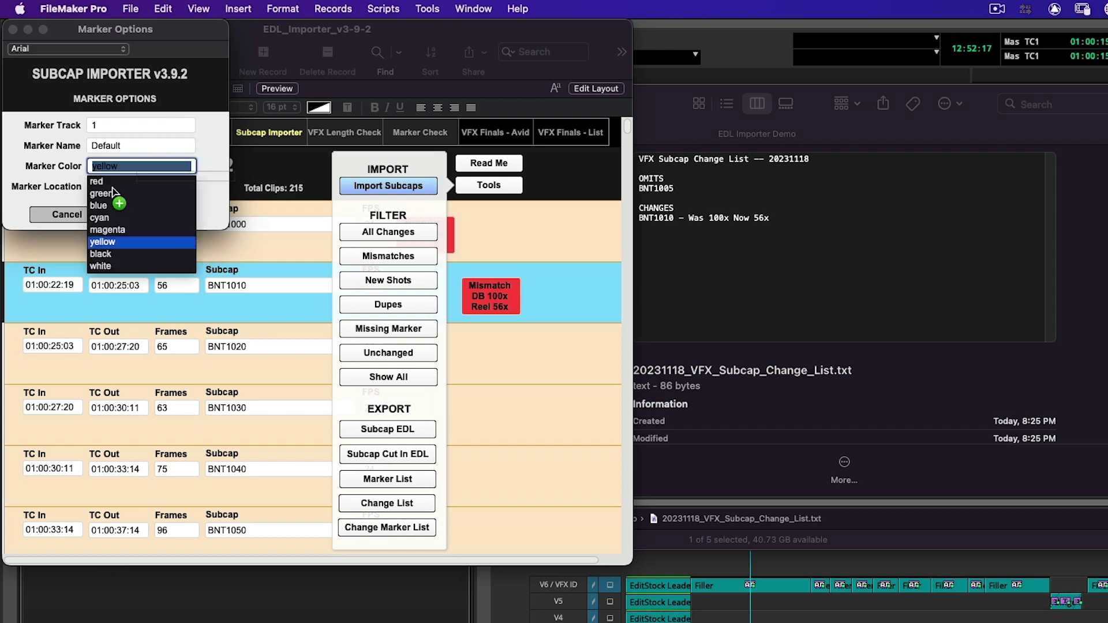
click(114, 230)
click(120, 183)
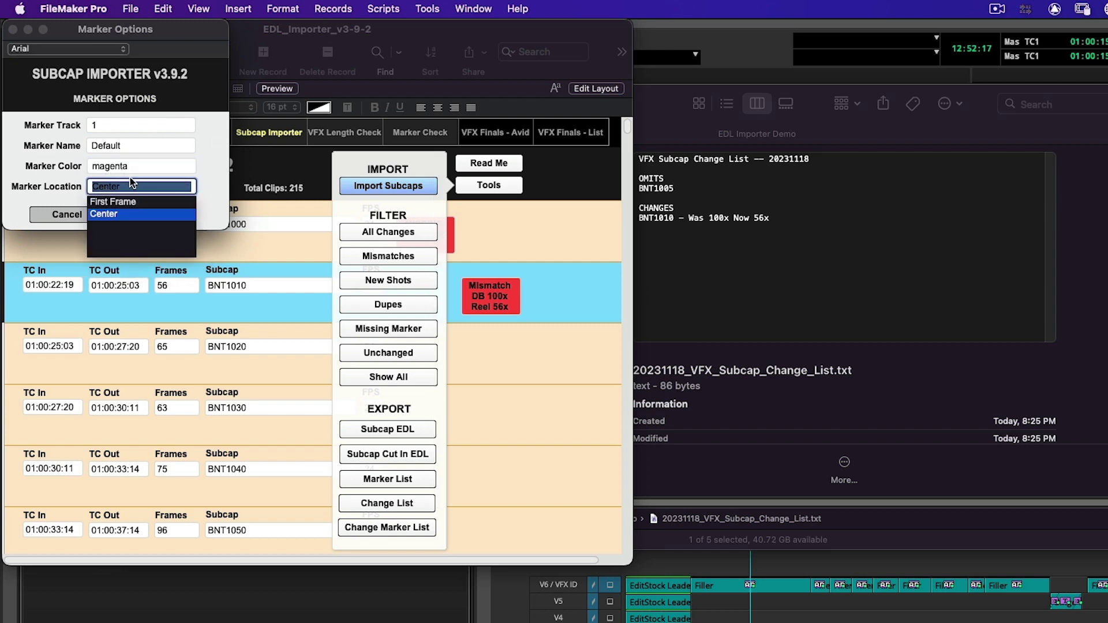
key(cmd+a)
text(2)
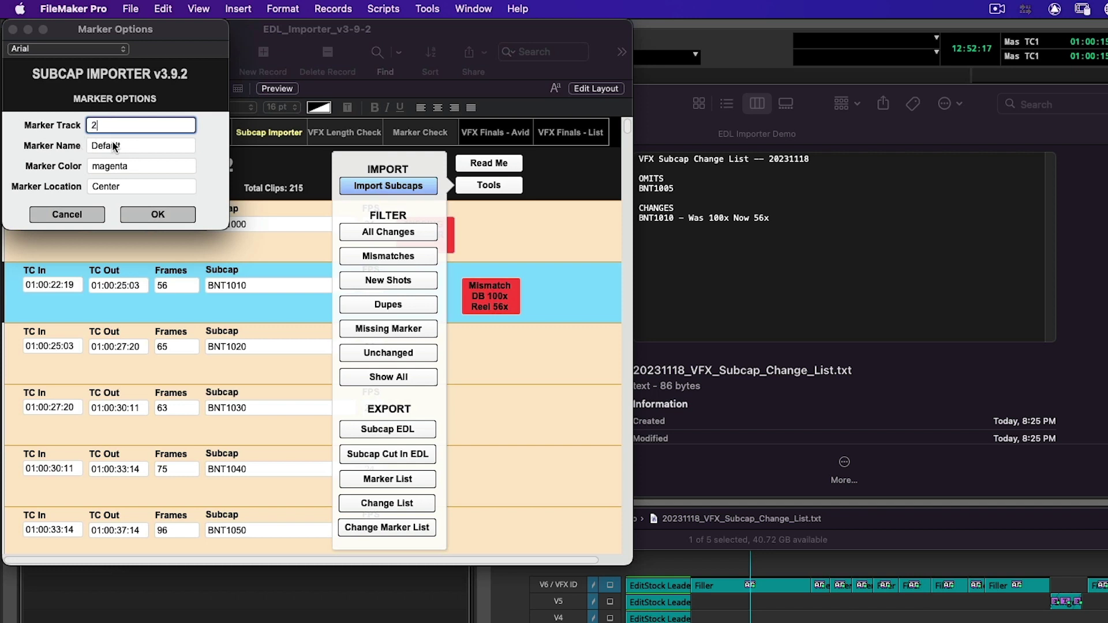
key(Tab)
text(VFX CHANGE)
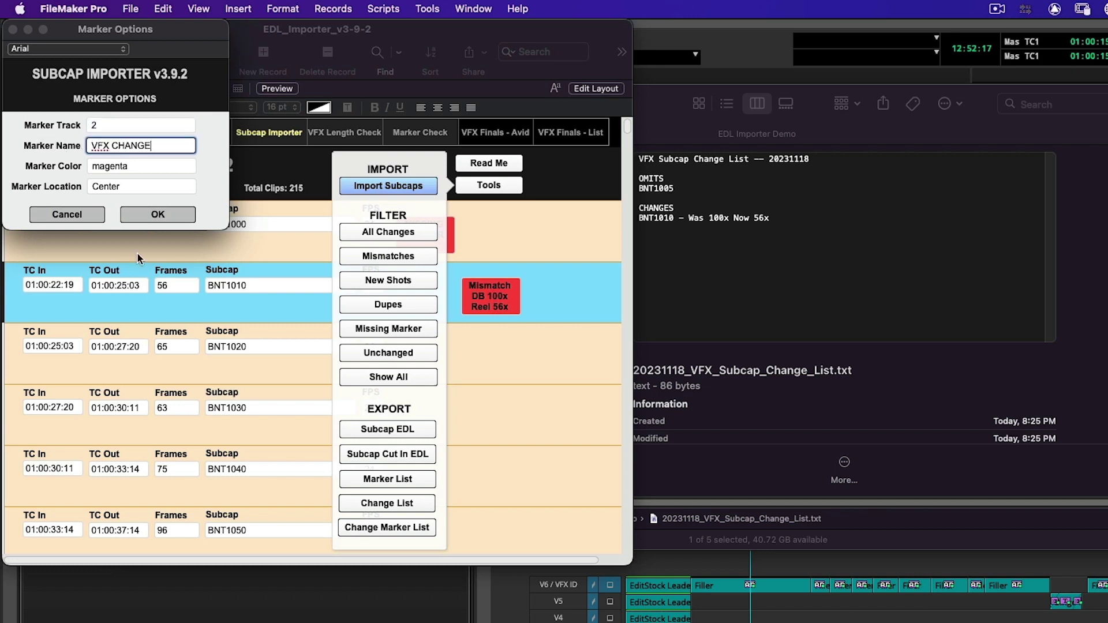
click(131, 188)
text(First Frame)
key(Tab)
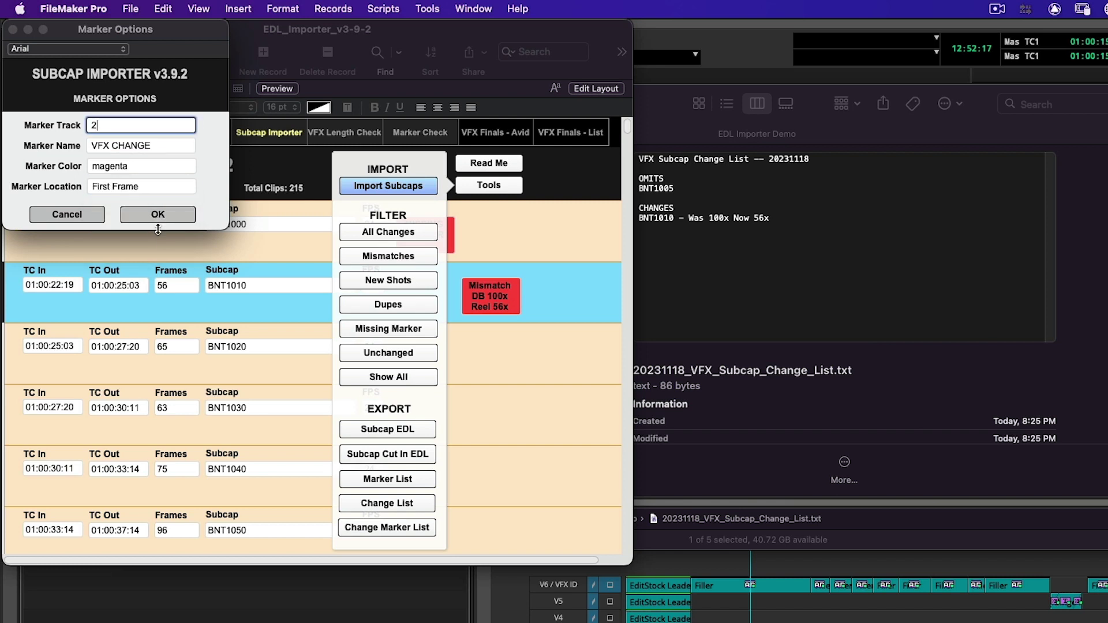
click(157, 214)
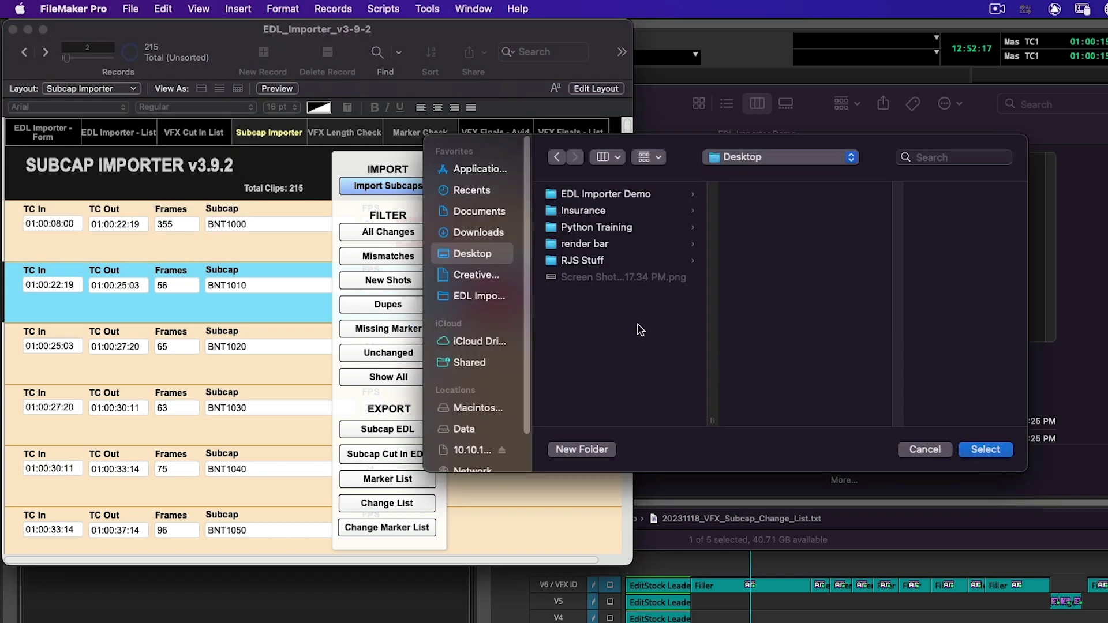
Save the change marker list into EDL Importer Demo and switch to Avid Media Composer
click(473, 296)
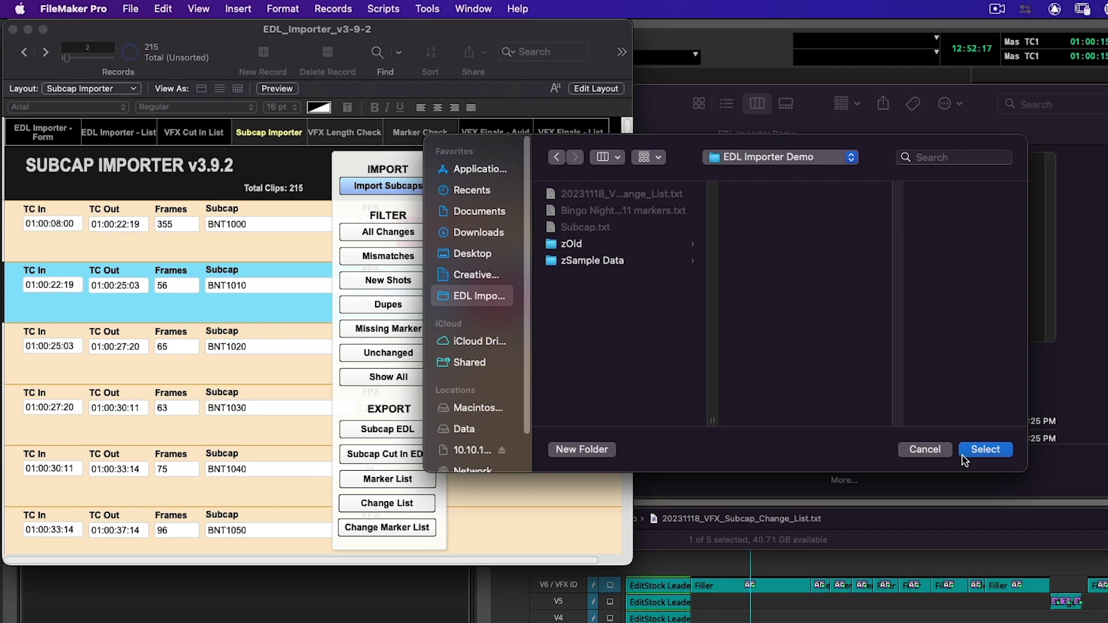
click(985, 449)
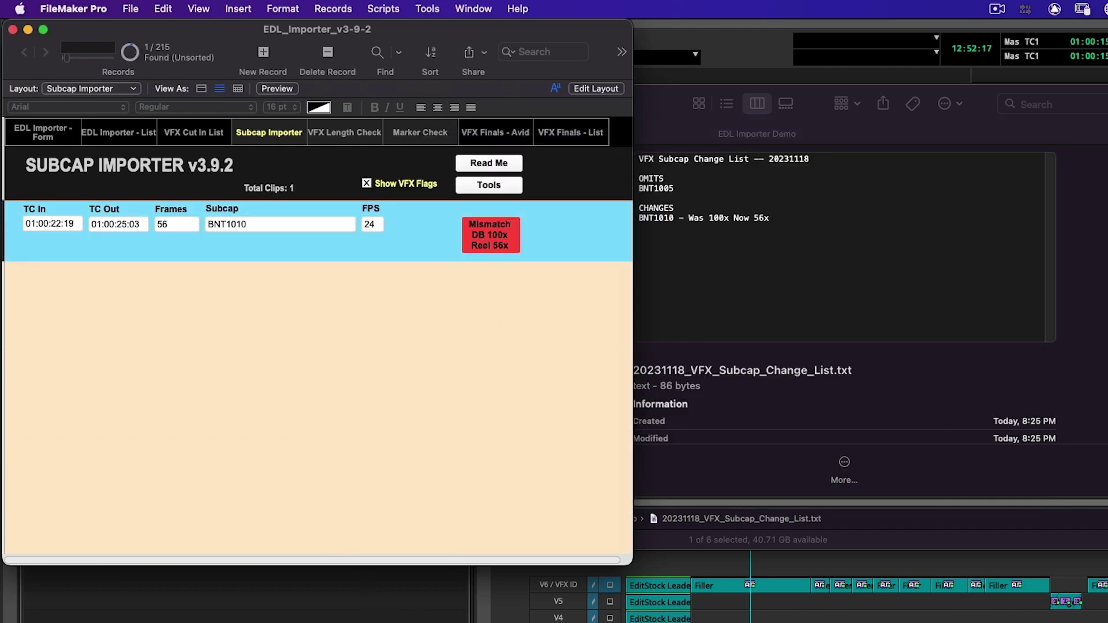
click(429, 617)
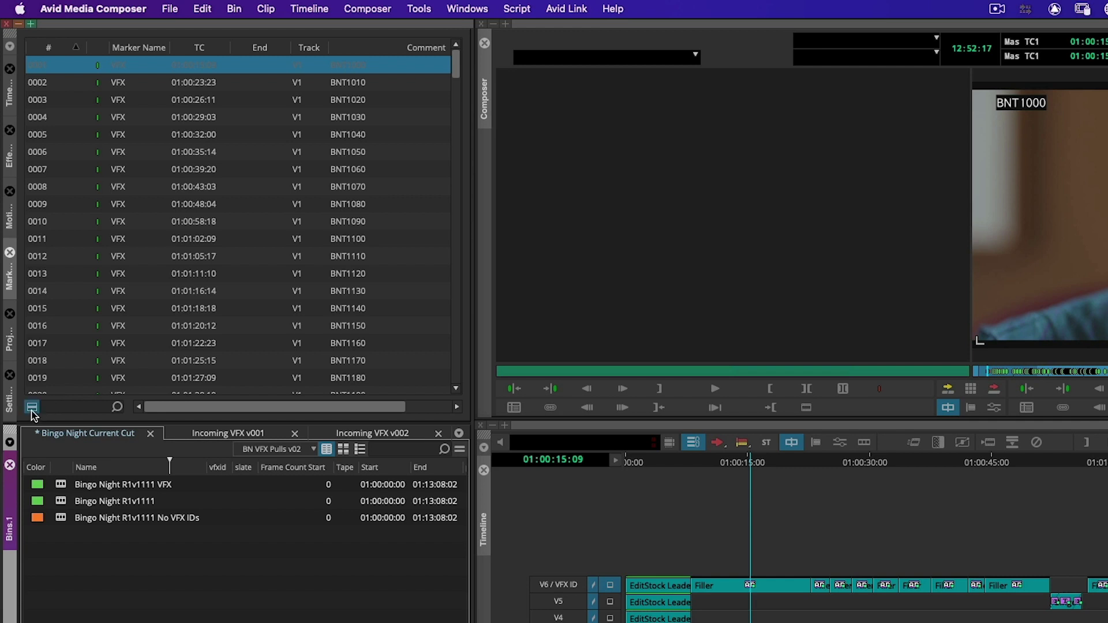
Choose Import Markers and select 20231118_Subcap_Change_Marker_List.txt in the file browser
click(32, 407)
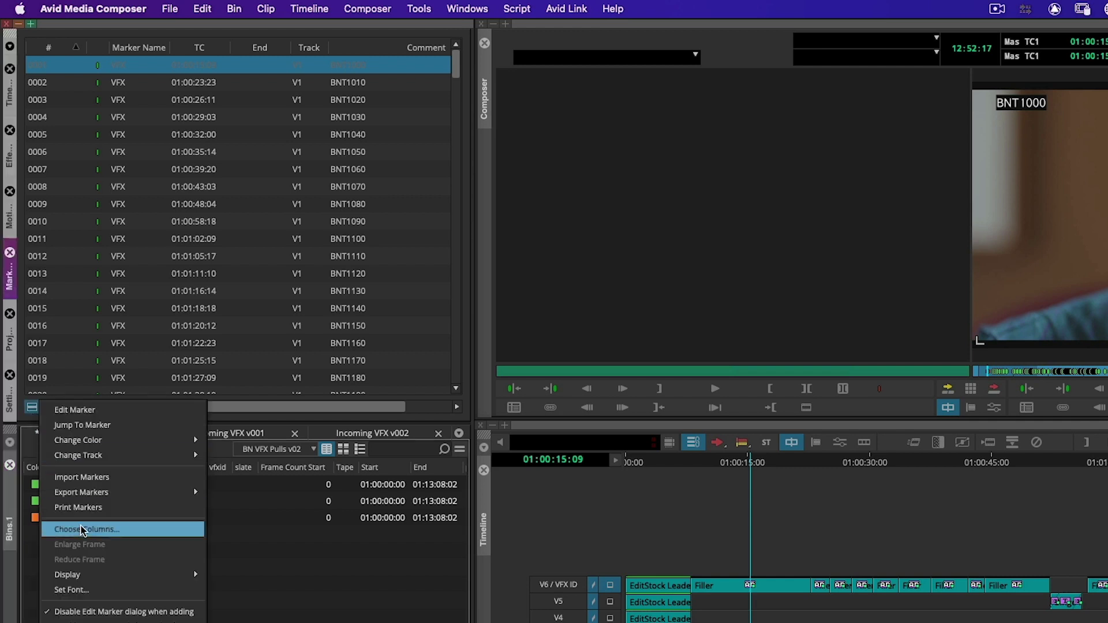
click(109, 478)
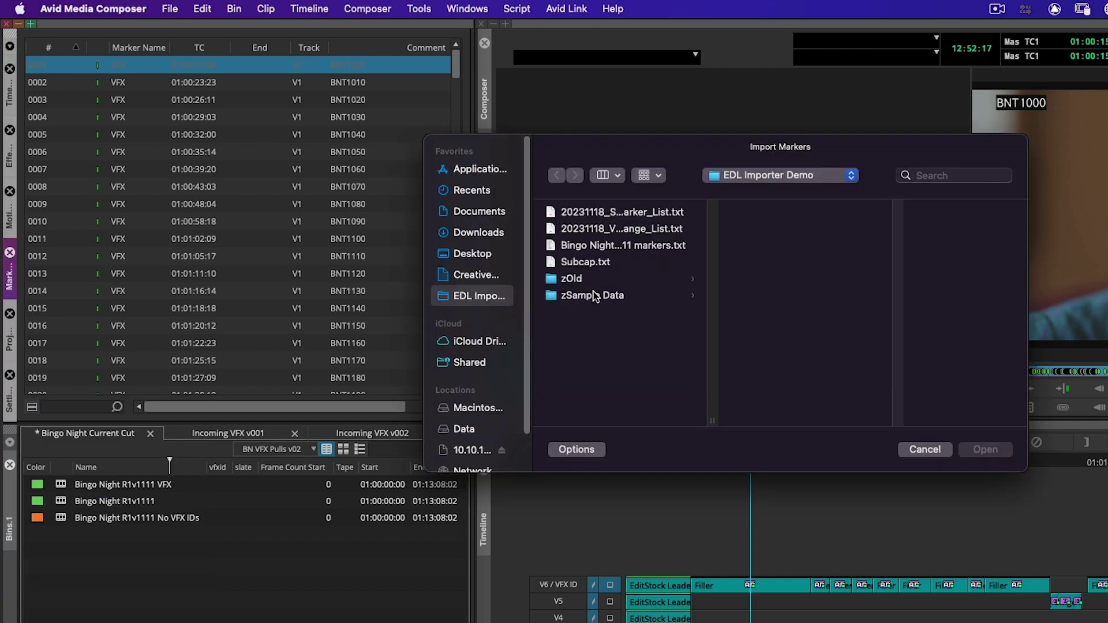
double_click(711, 421)
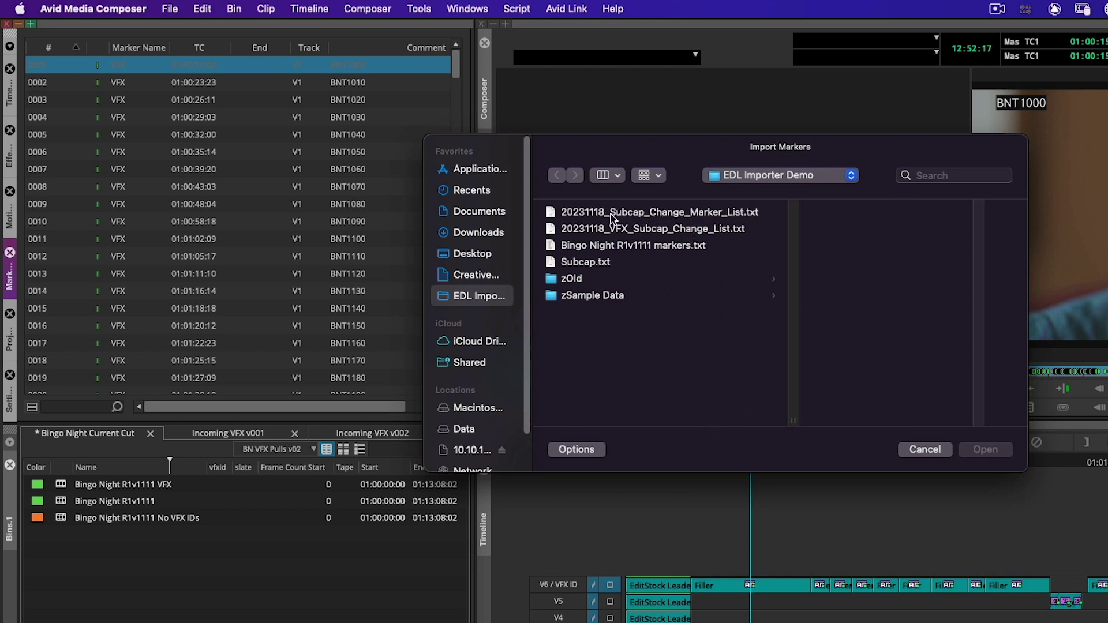
click(688, 214)
Import the marker list, jump the playhead to the new marker and zoom the timeline in
click(984, 449)
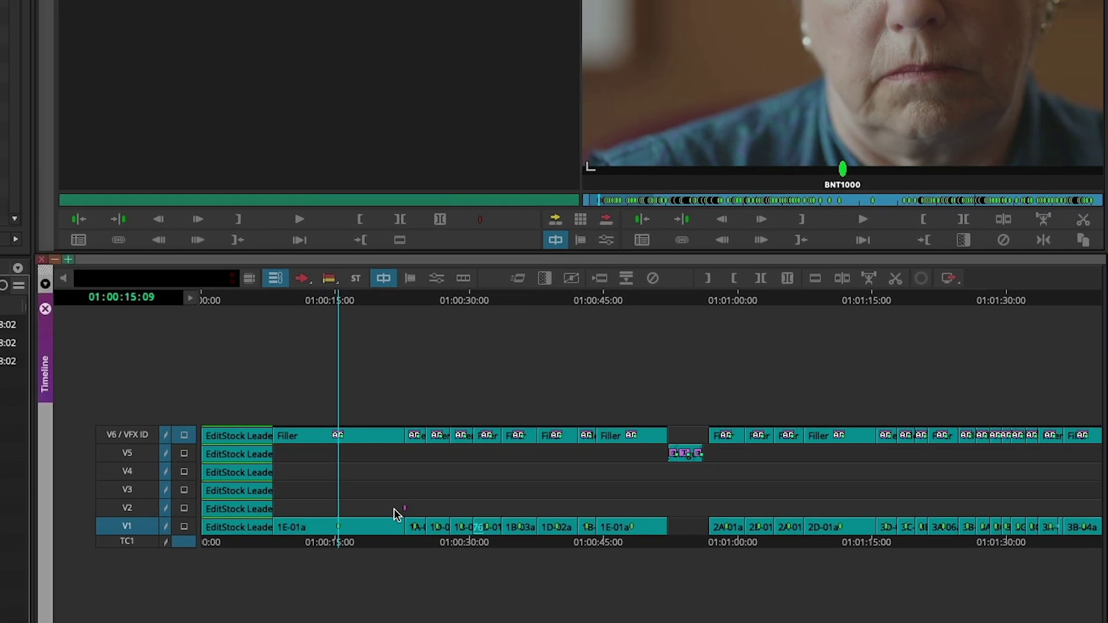
click(600, 585)
key(ctrl+shift+Right)
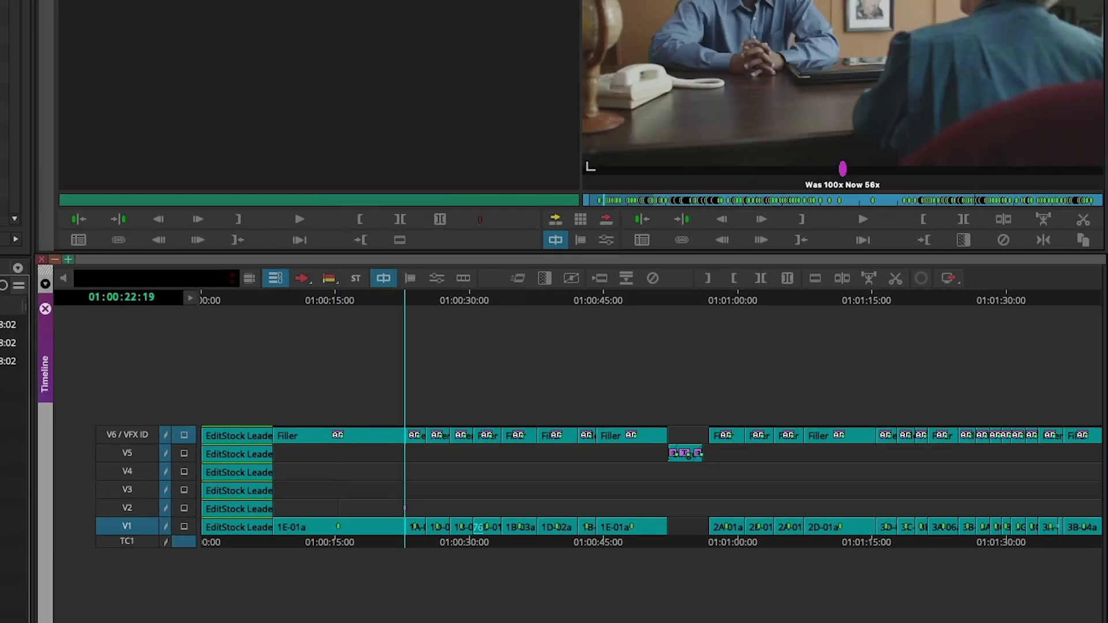
key(ctrl+])
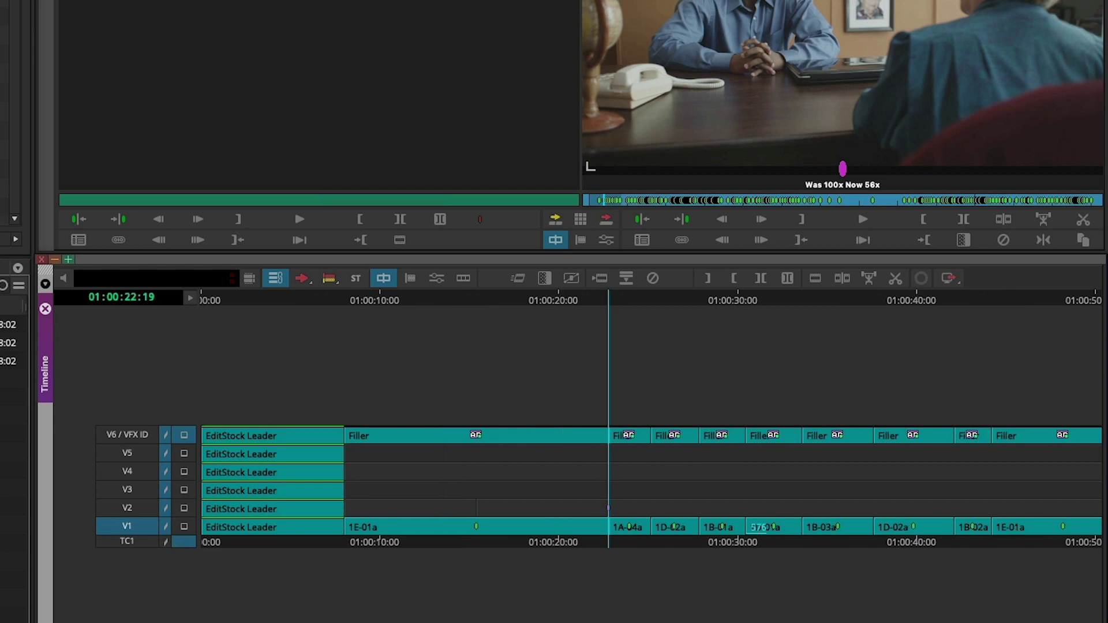
key(ctrl+[)
key(ctrl+])
key(ctrl+[)
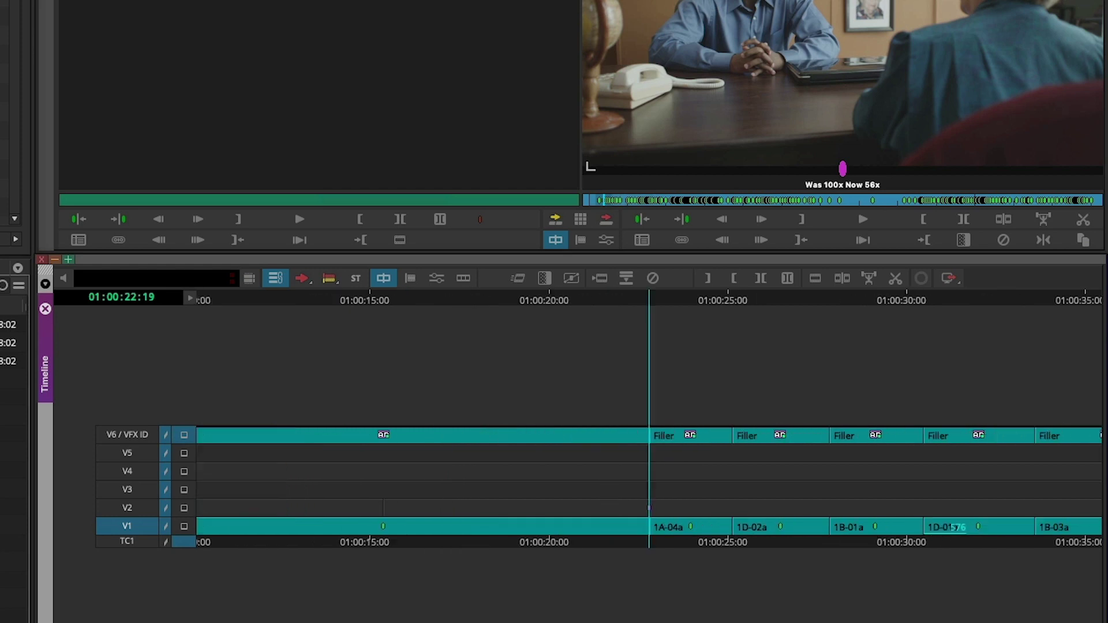
key(ctrl+])
key(ctrl+])
Mark clip 1A-04a, show its duration as 56 frames, and return to the marker
click(669, 528)
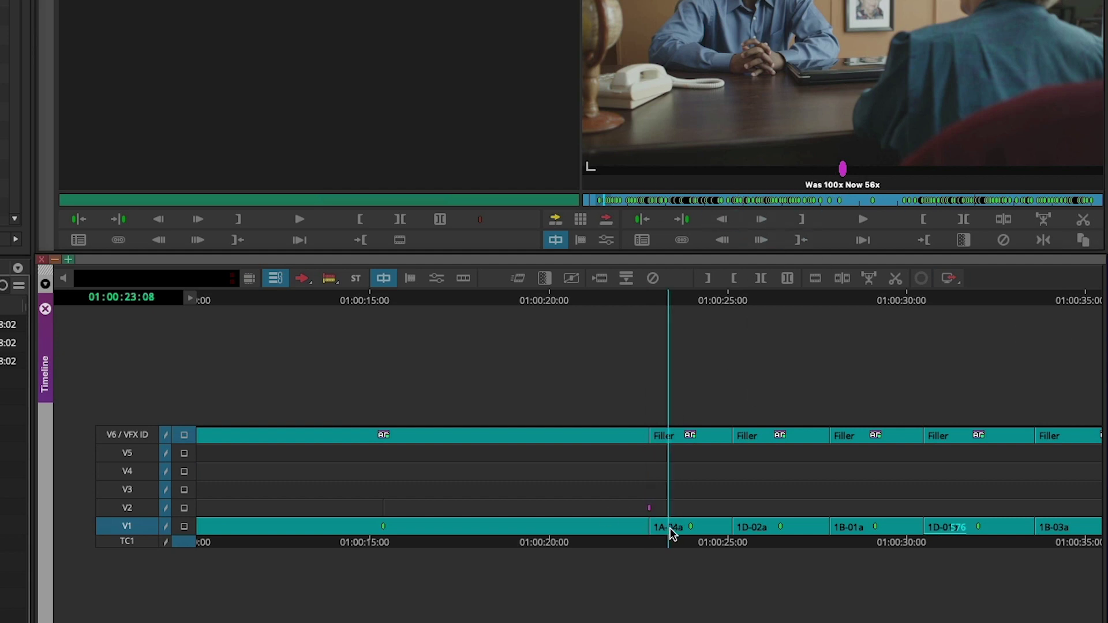
key(t)
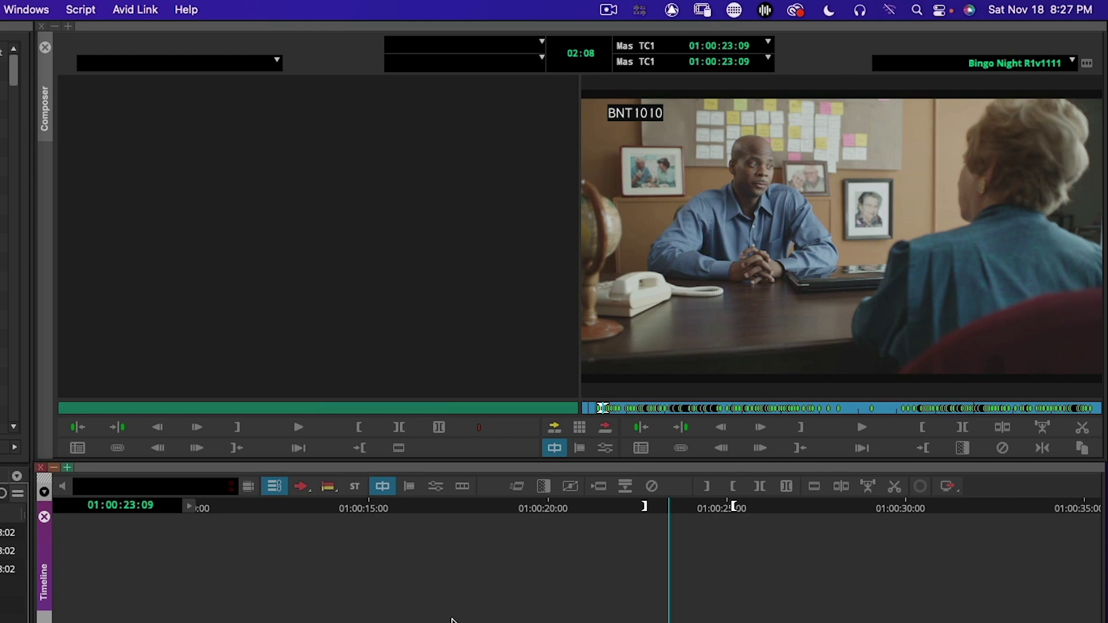
click(583, 88)
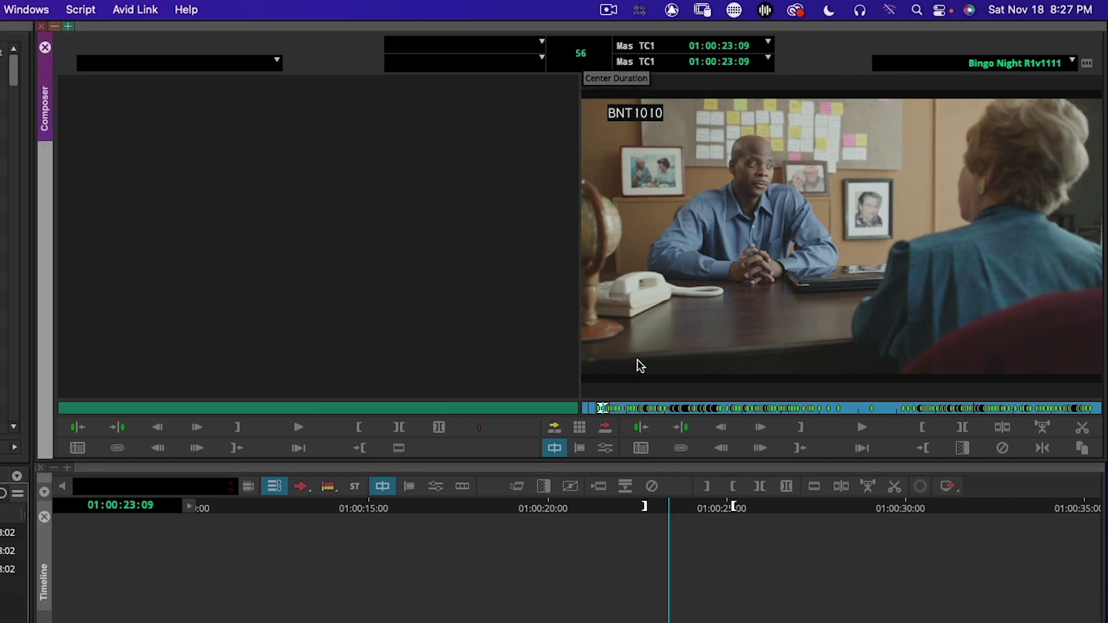
key(q)
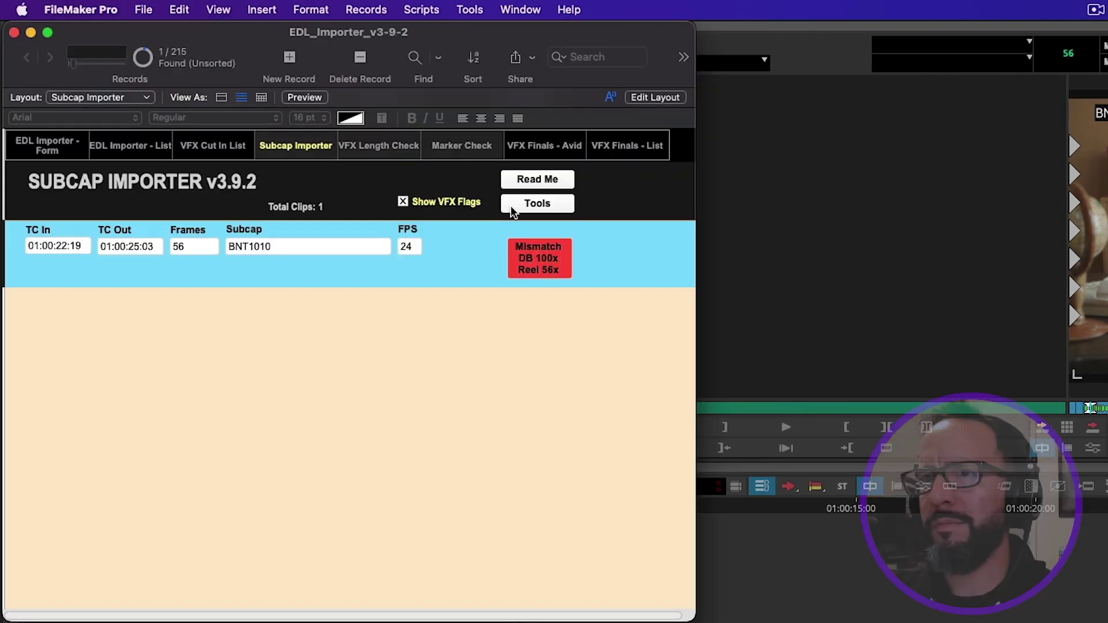
click(49, 206)
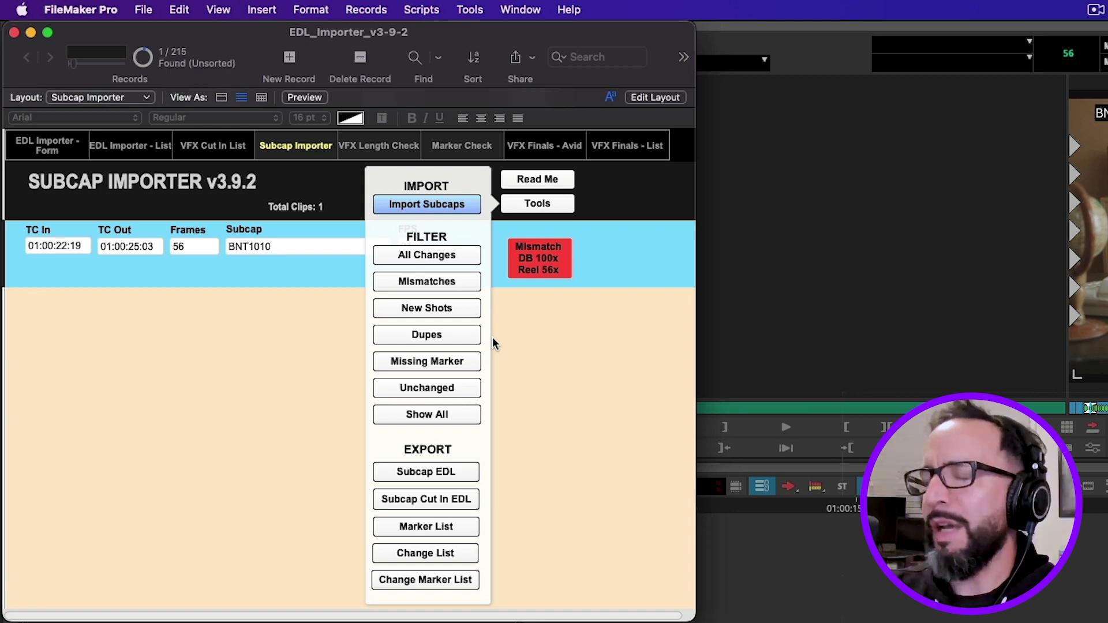
Show all 215 subcap records and flag subcaps that have no marker
click(536, 344)
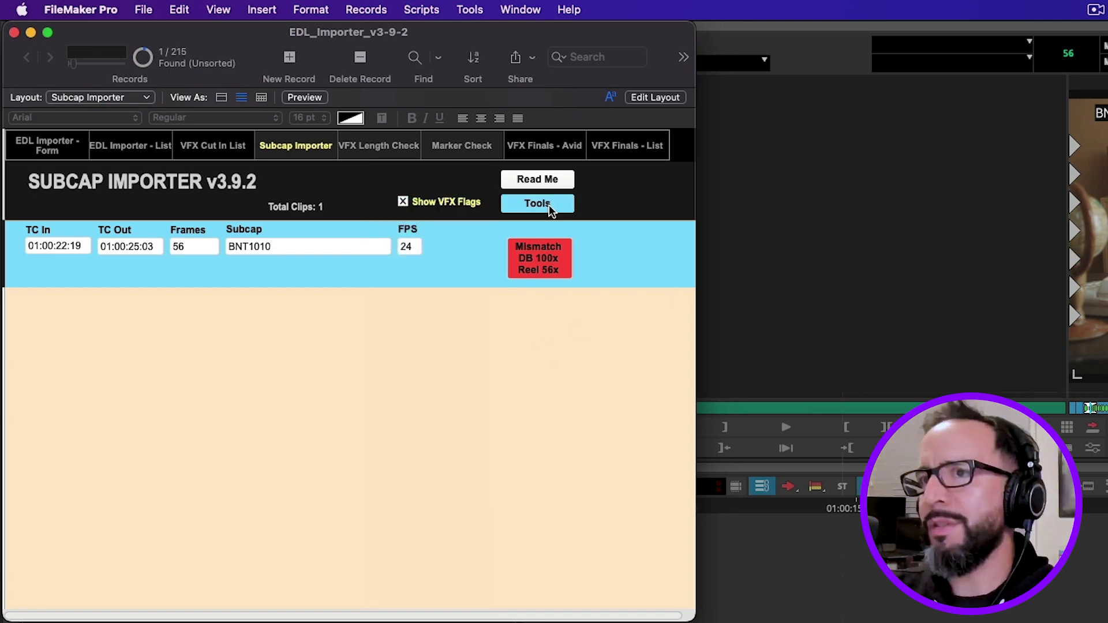
click(536, 203)
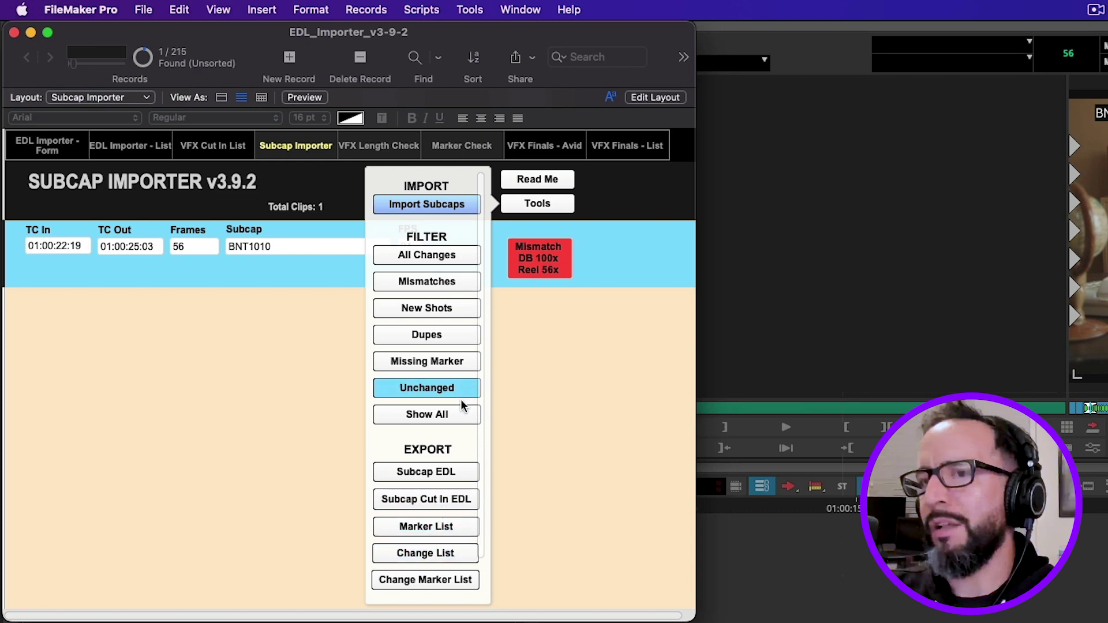
click(427, 414)
click(403, 359)
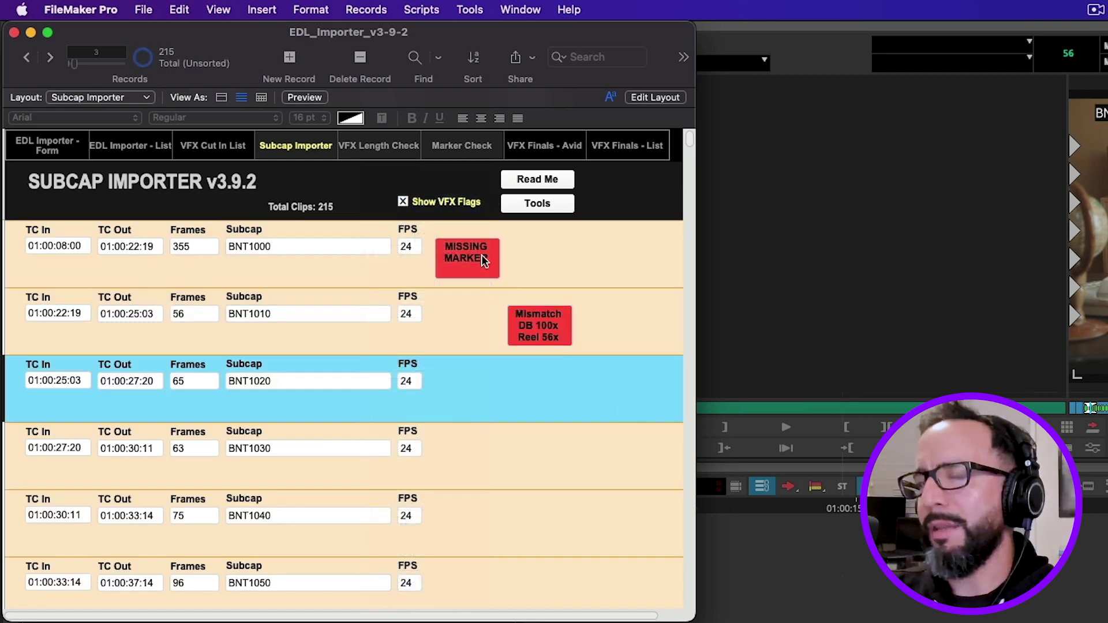
click(532, 205)
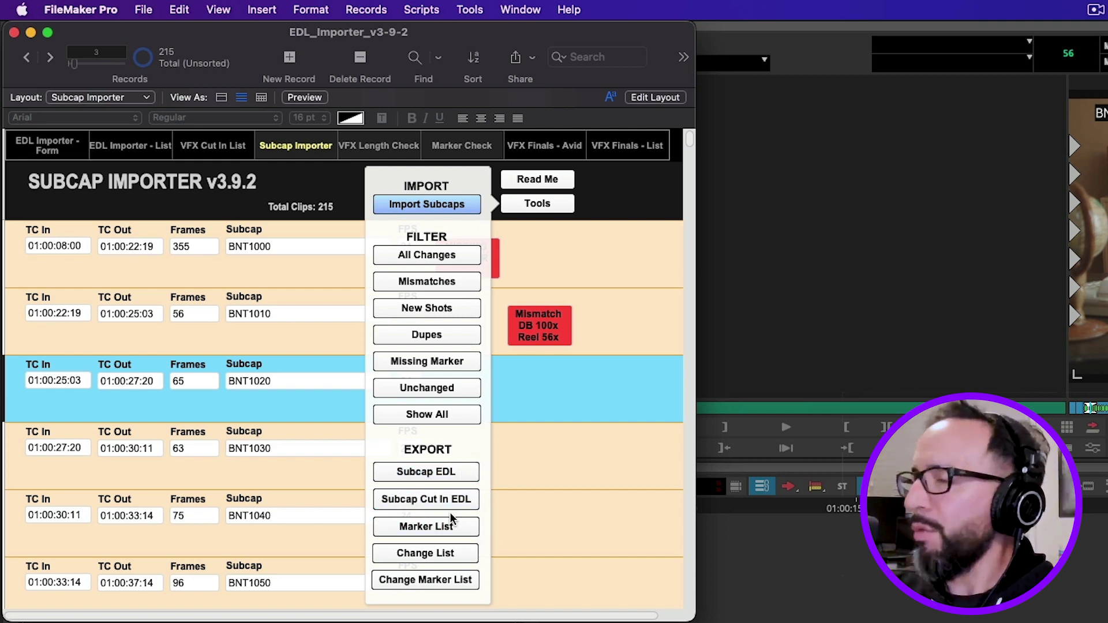
Export the subcaps as EDL File32_Subcap_EDL into the EDL Importer Demo folder
click(425, 474)
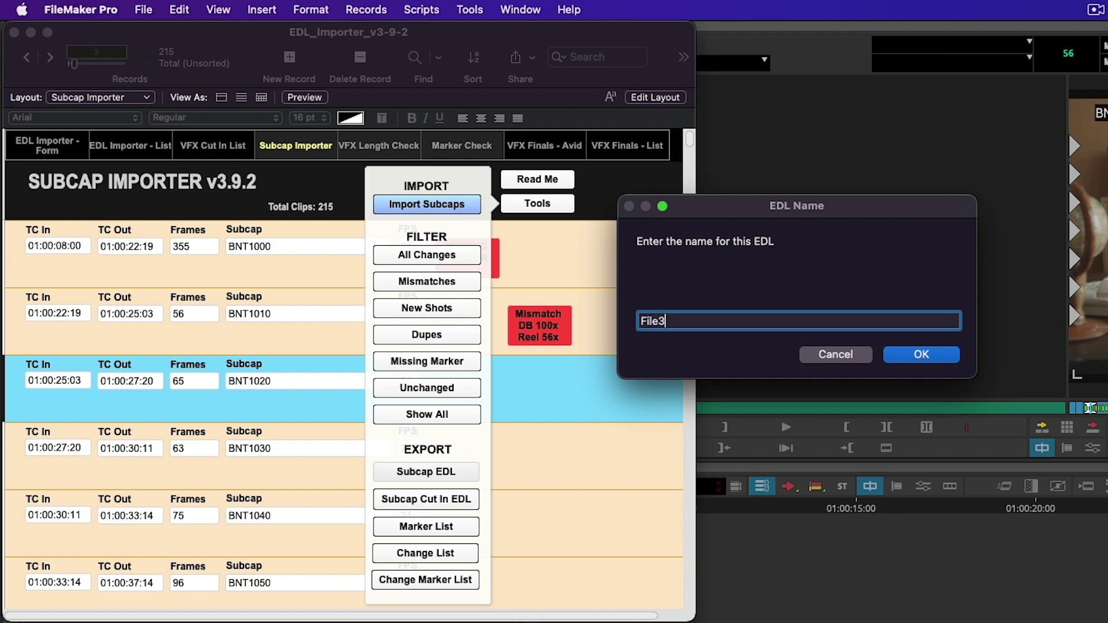
text(File32_Subcap_EDL)
key(Return)
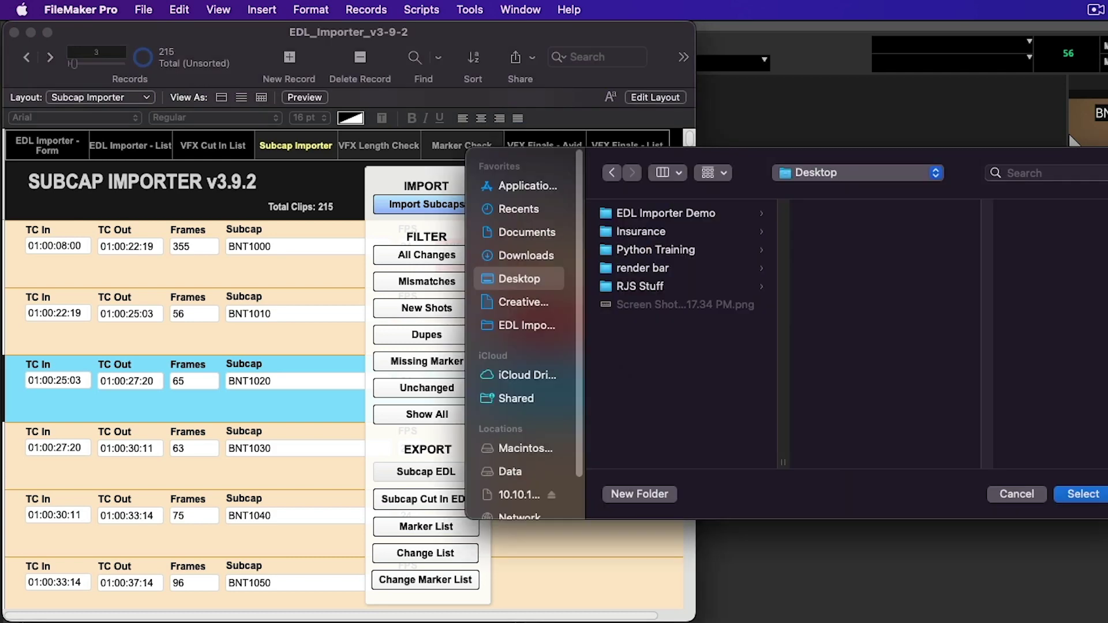
click(510, 325)
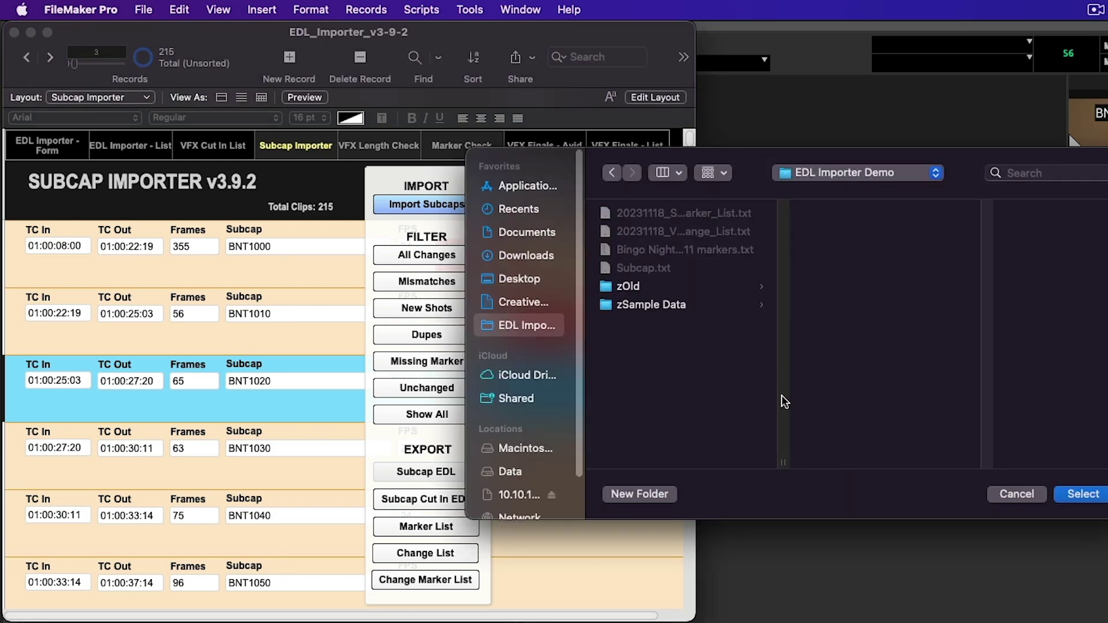
click(1082, 494)
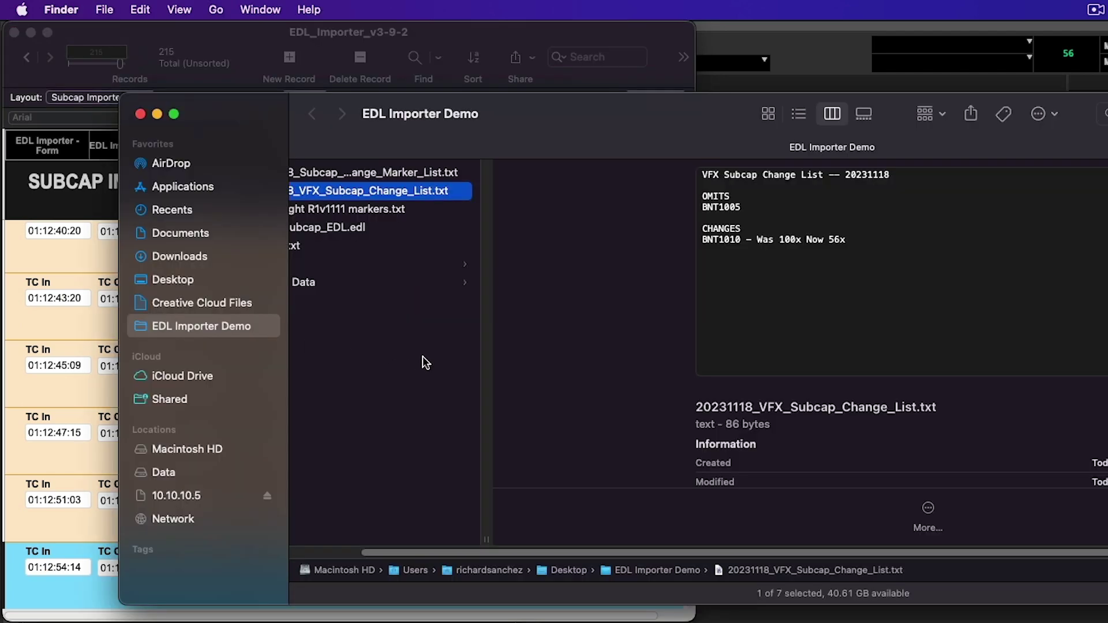
Select File32_Subcap_EDL.edl in EDL Importer Demo and open it in BBEdit
click(362, 319)
click(346, 230)
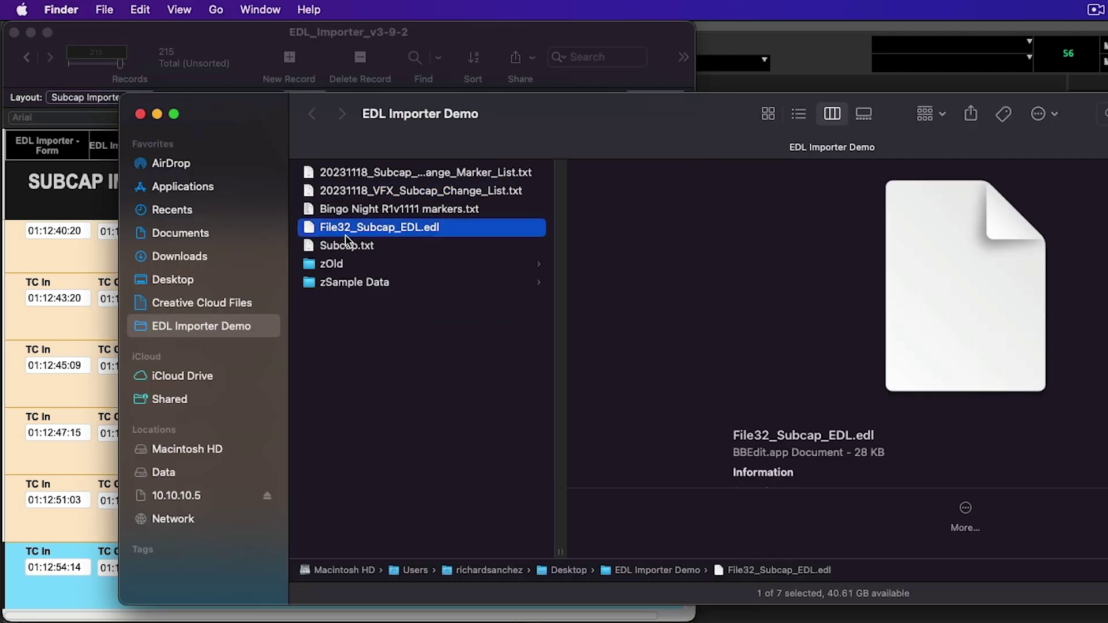
double_click(394, 228)
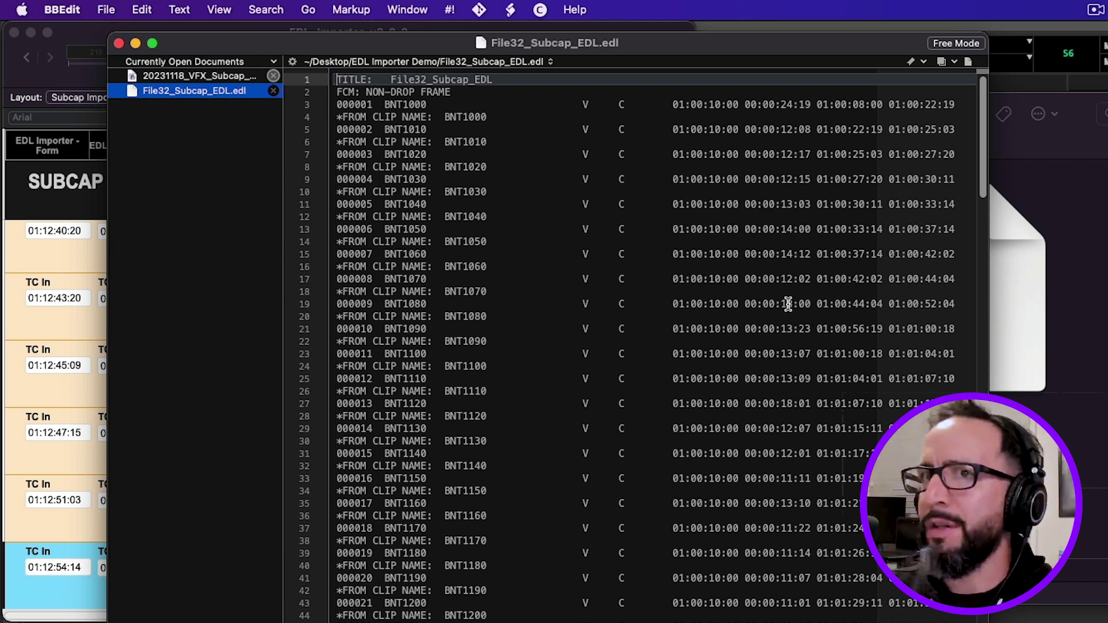
Close the EDL in BBEdit and bring FileMaker's Subcap Importer back to the front
click(118, 43)
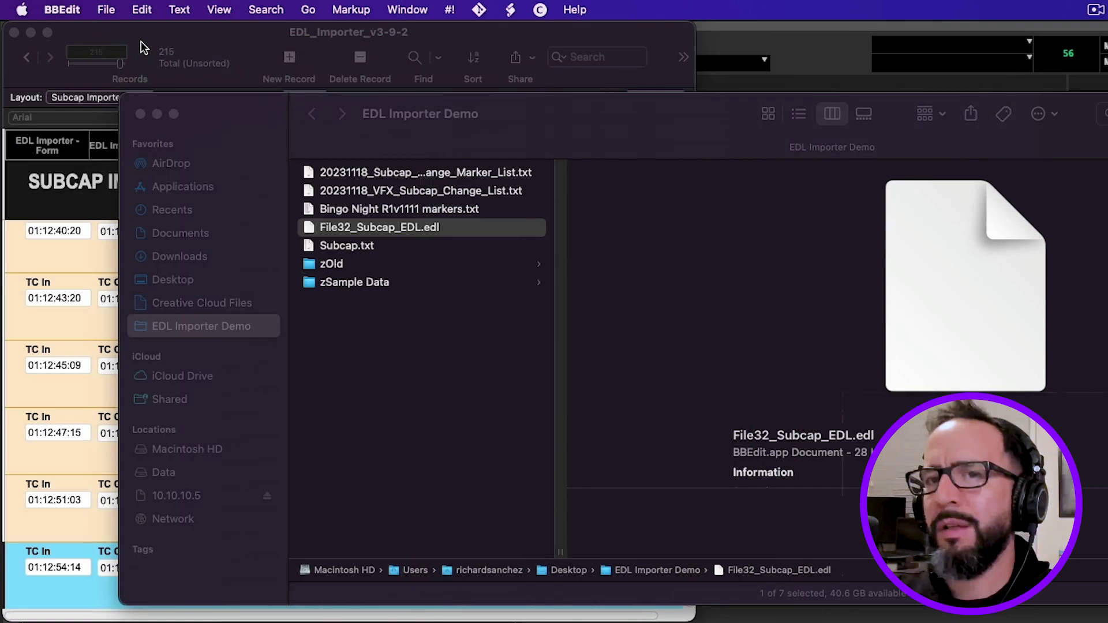
click(87, 258)
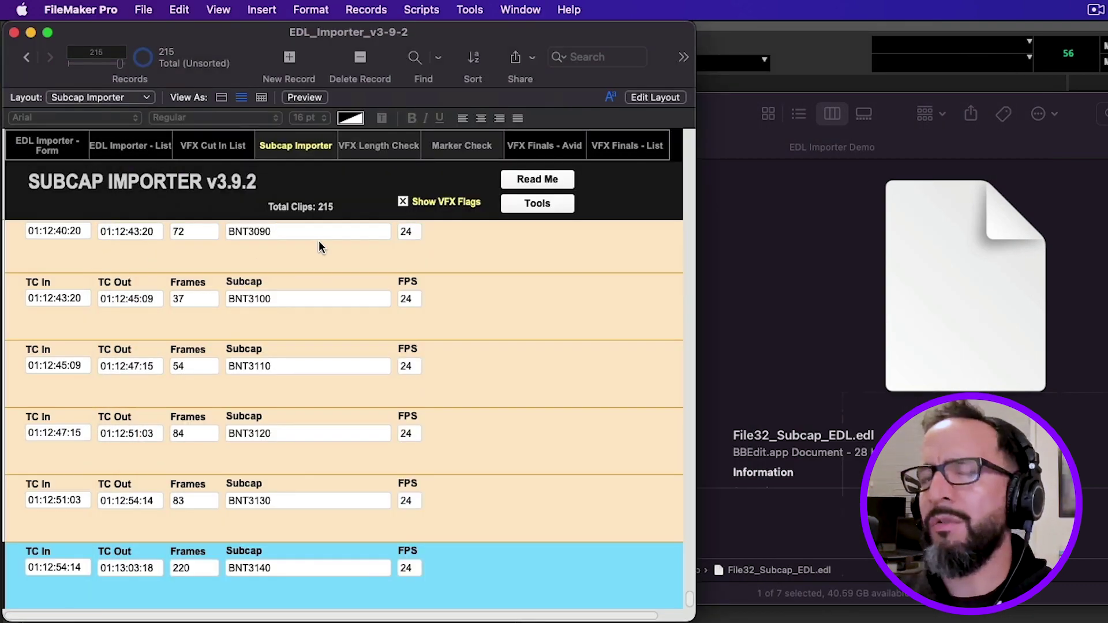